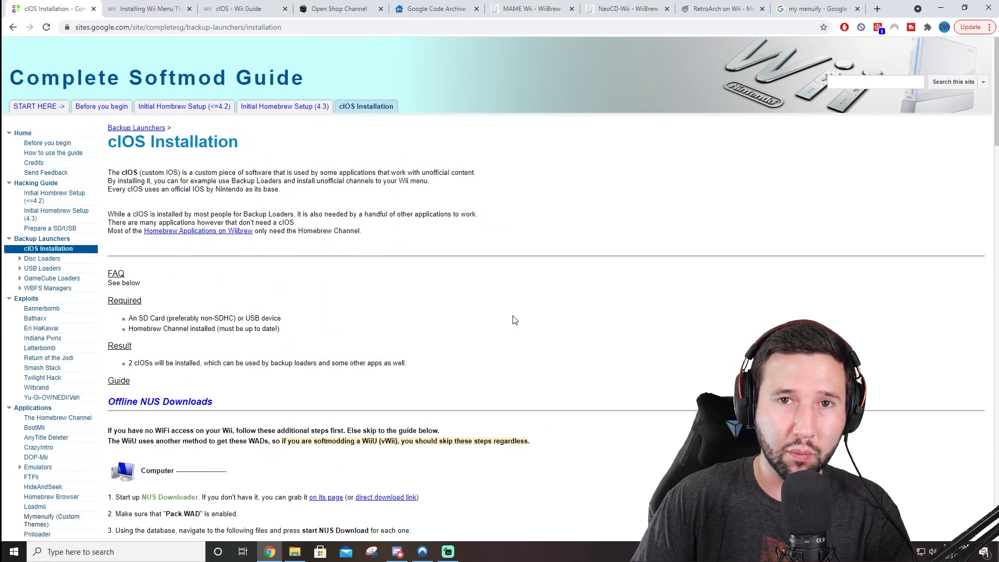
Download the cIOS Installer for the Wii from the guide's computer section.
scroll(467, 292, down, 10)
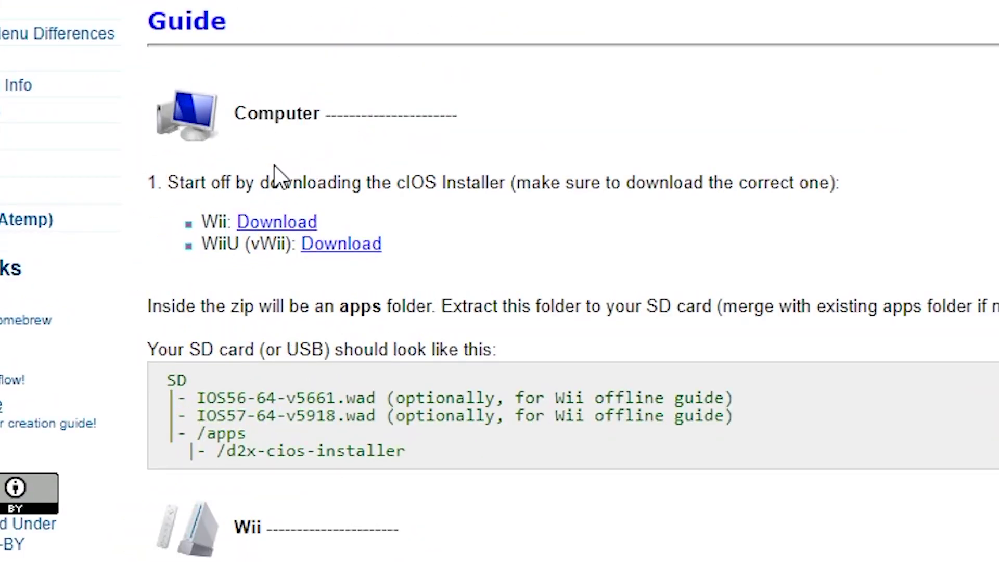
click(264, 229)
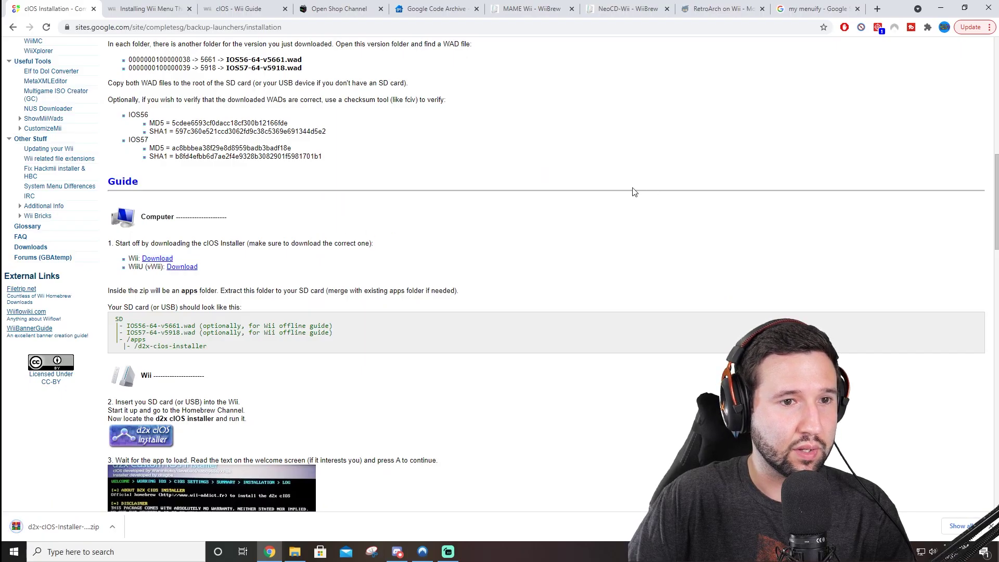
Switch to the Installing Wii Menu Themes guide and download MyMenuify Mod and ThemeMii Mod from its requirements list.
click(138, 10)
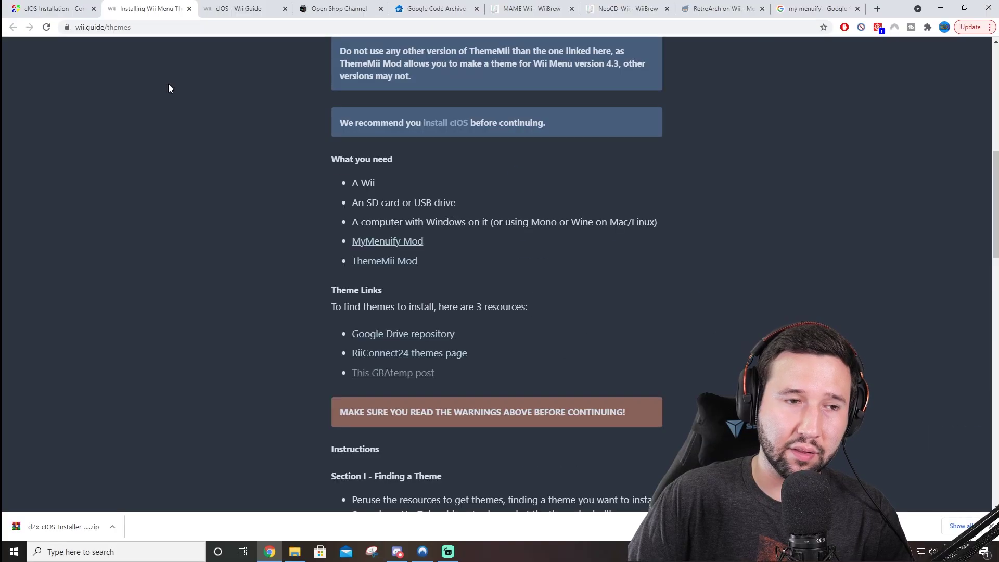
scroll(251, 226, up, 9)
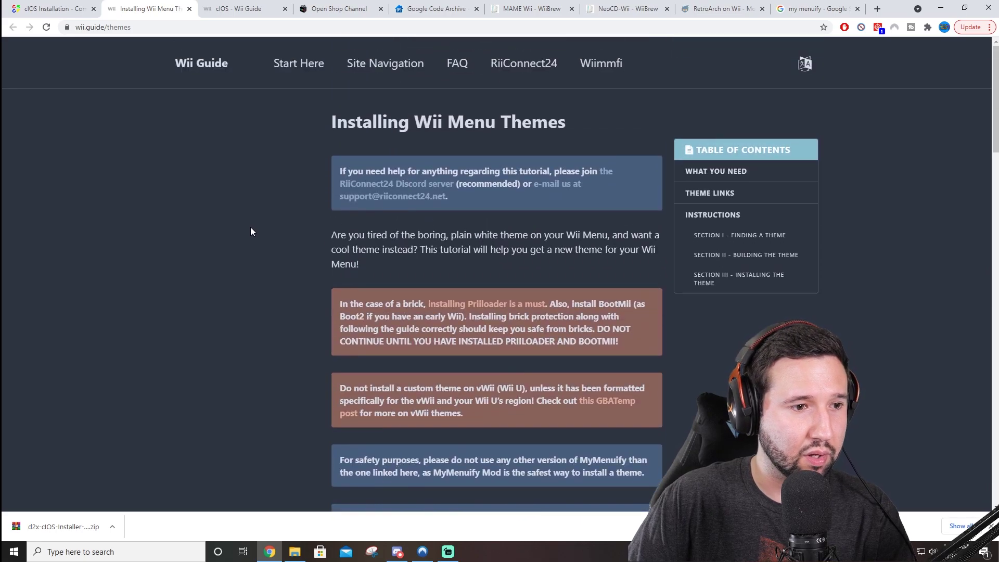
scroll(258, 229, down, 2)
scroll(259, 231, down, 7)
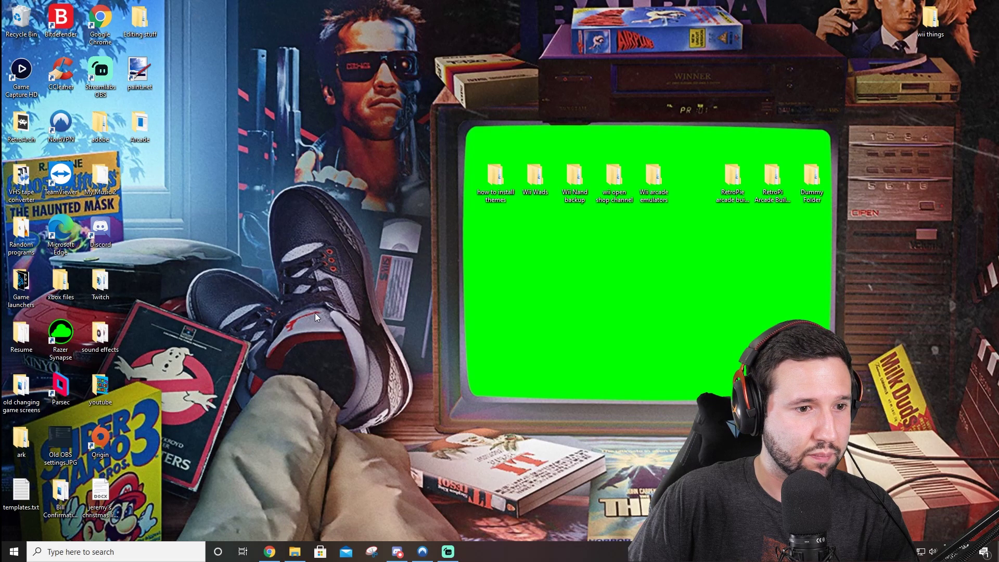
Create a new folder named Wii themes on the desktop.
right_click(354, 308)
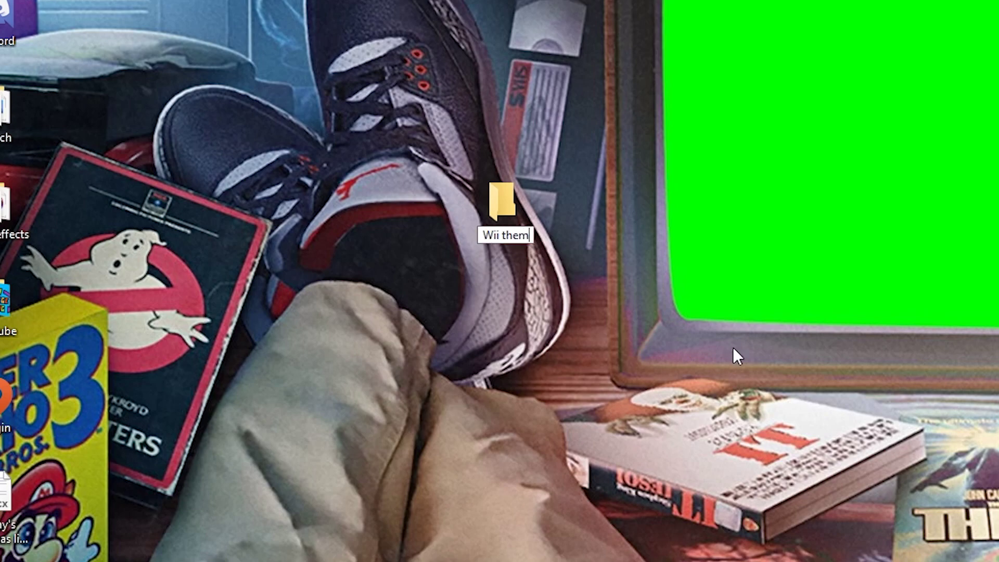
text(es)
key(Return)
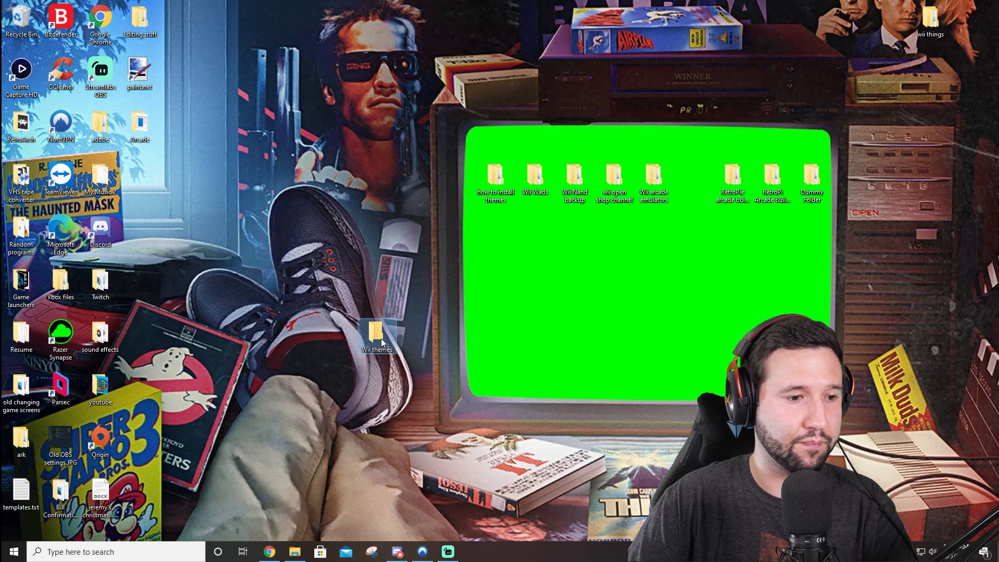
Open the Wii themes folder and bring up the Downloads folder in a separate window.
double_click(381, 339)
drag(254, 34, 568, 63)
click(295, 553)
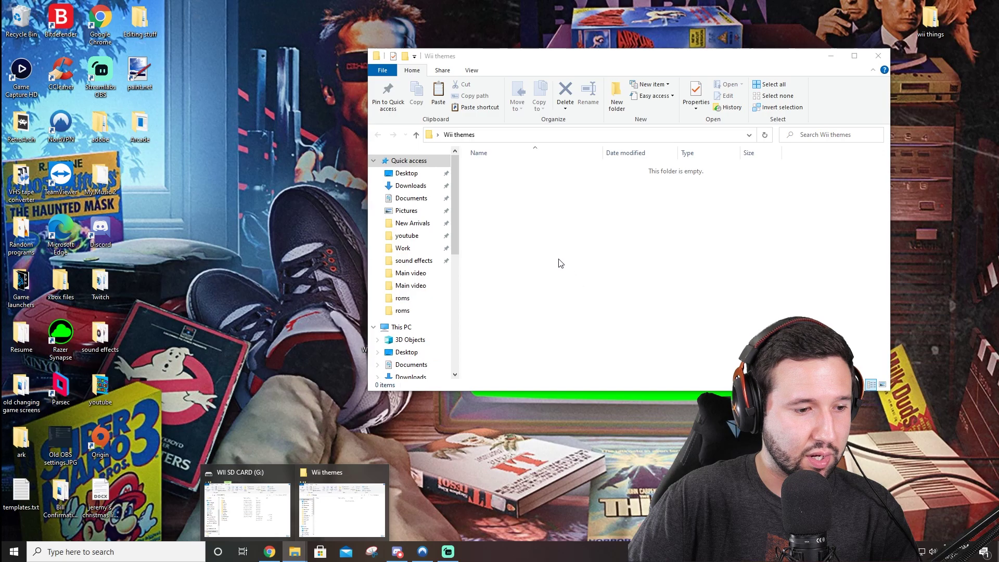
click(503, 219)
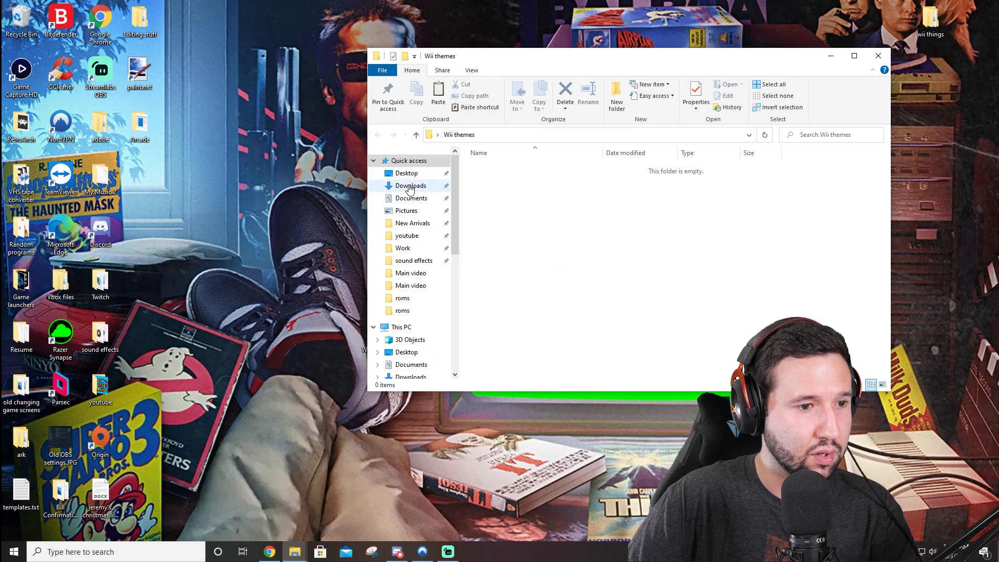
right_click(370, 186)
click(469, 235)
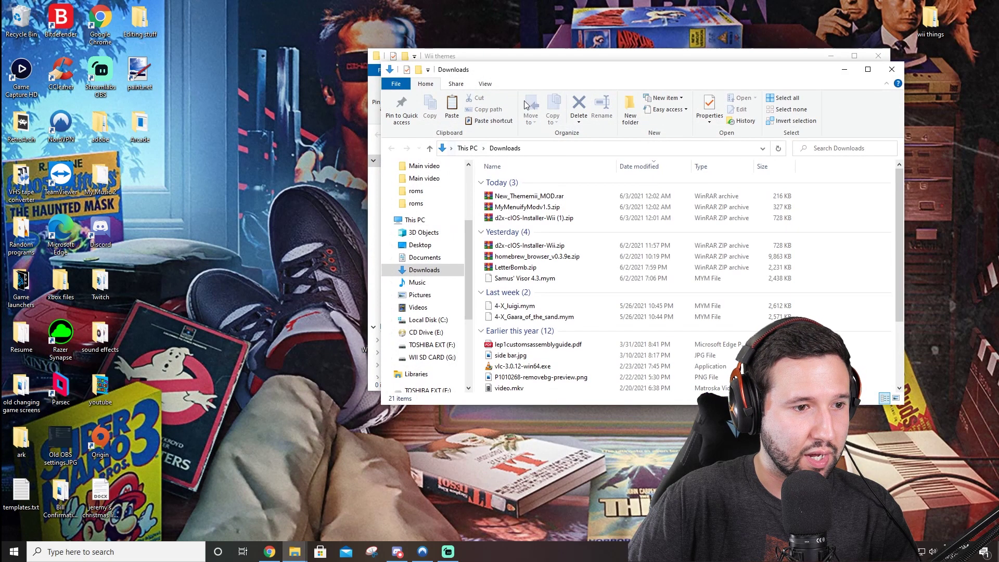
Move New_Thememii_MOD.rar, MyMenuifyModv1.5.zip and d2x-cIOS-Installer-Wii (1).zip from Downloads into Wii themes and close the Downloads window.
drag(492, 196, 444, 451)
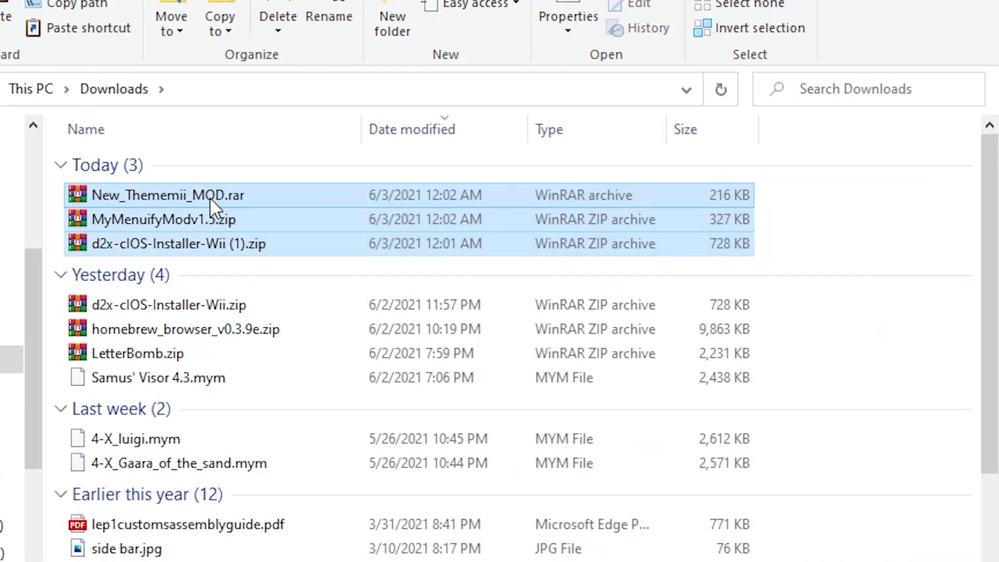
click(417, 74)
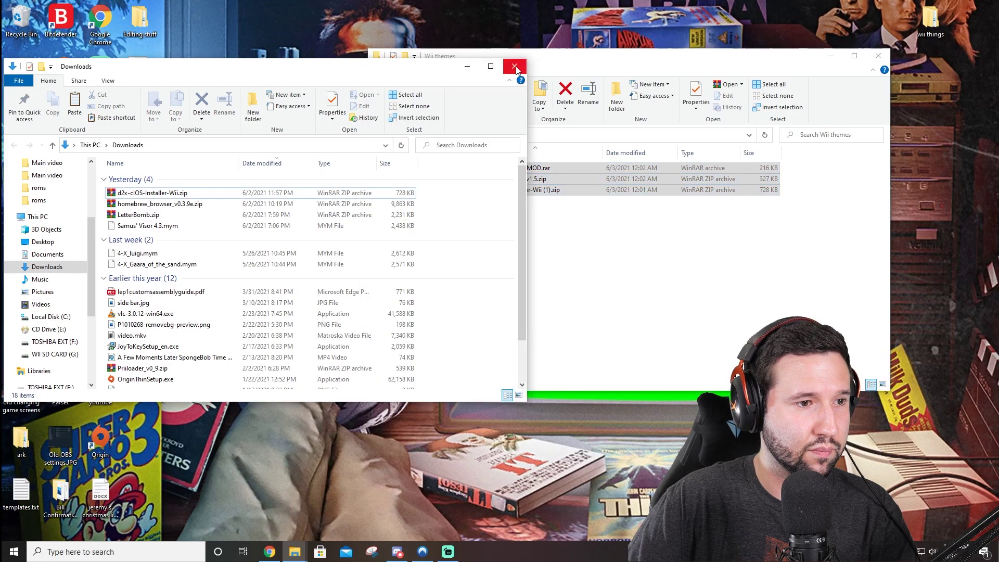
click(217, 195)
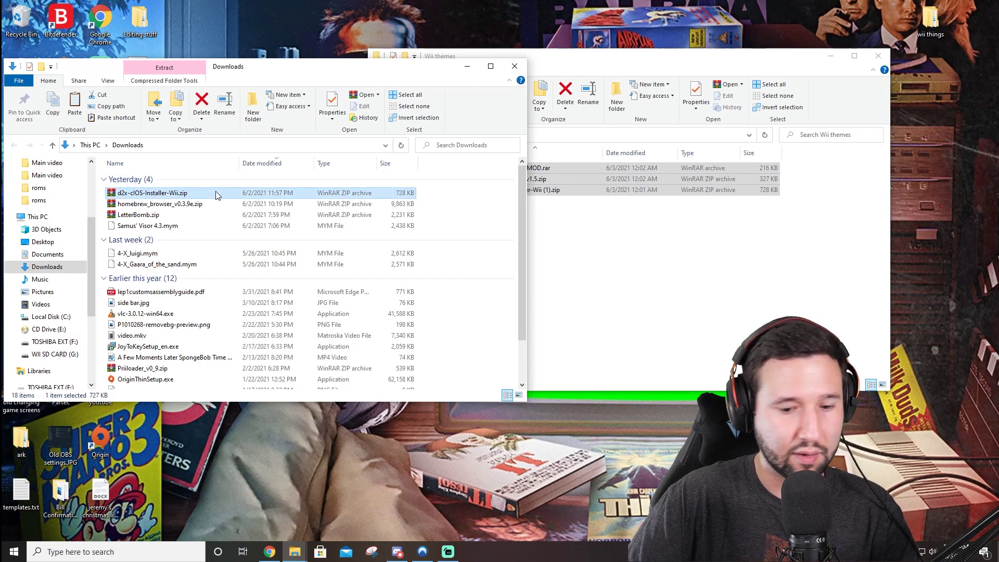
click(515, 66)
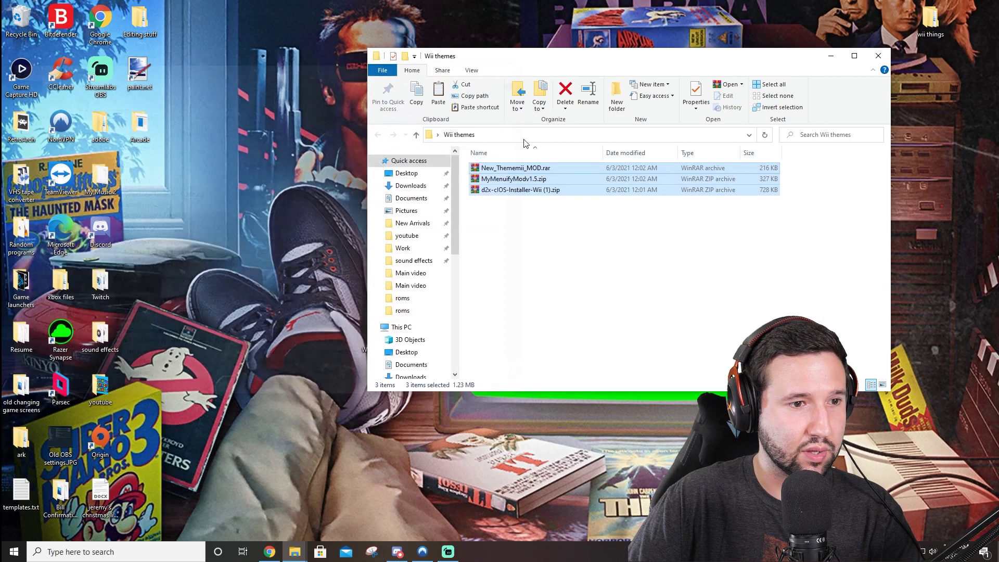
click(538, 270)
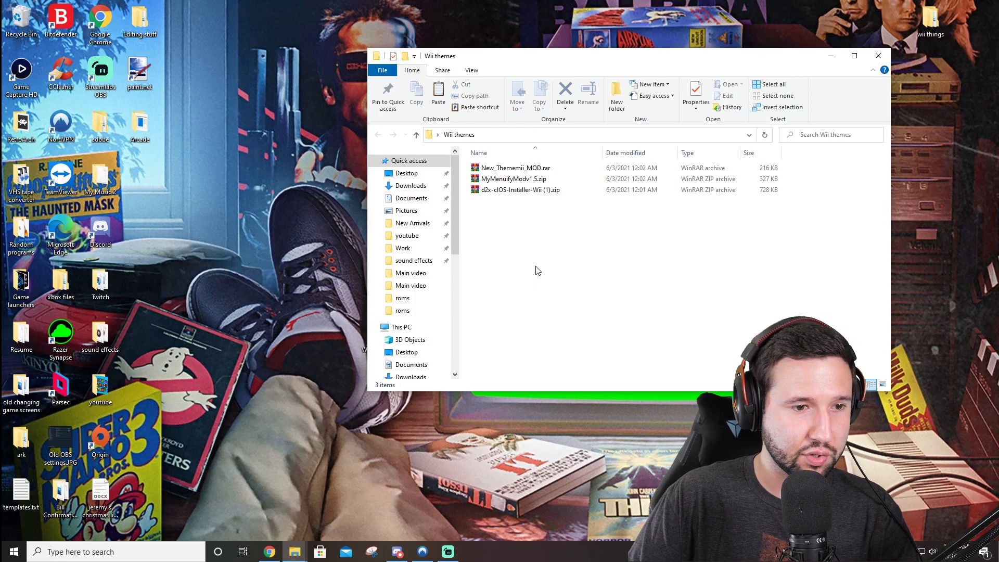
Extract d2x-cIOS-Installer-Wii (1).zip directly into the Wii themes folder and open the extracted apps folder.
right_click(493, 191)
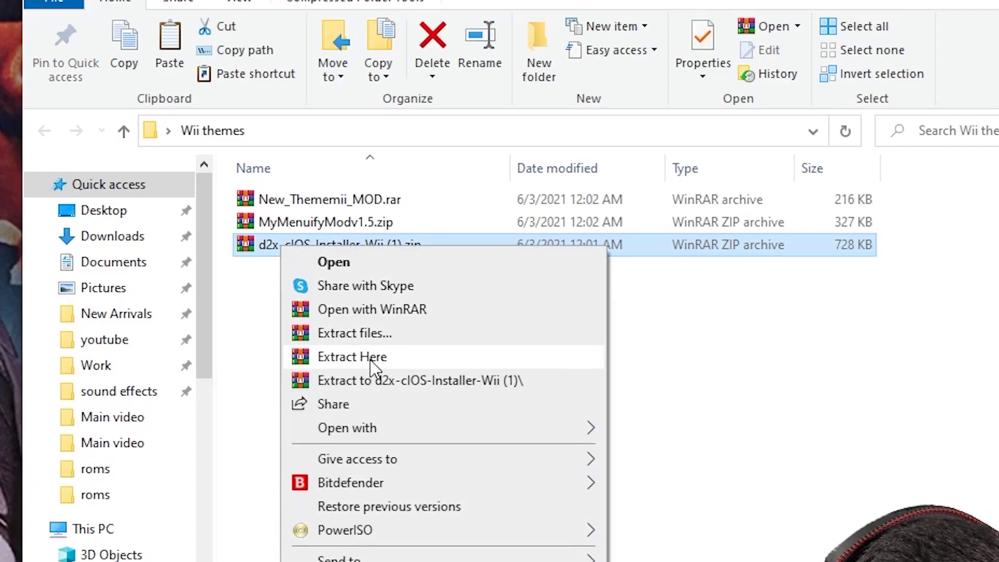
click(372, 362)
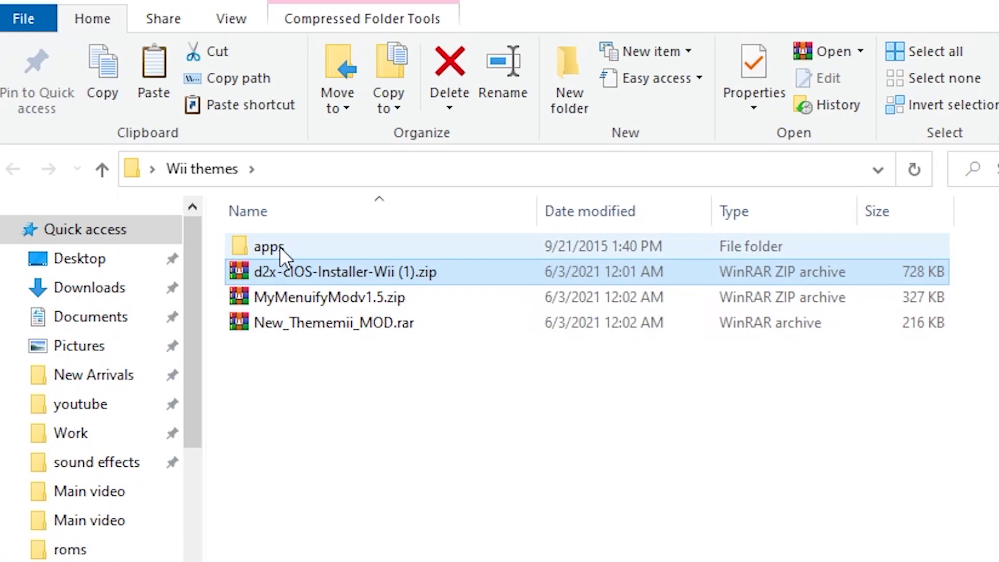
double_click(492, 170)
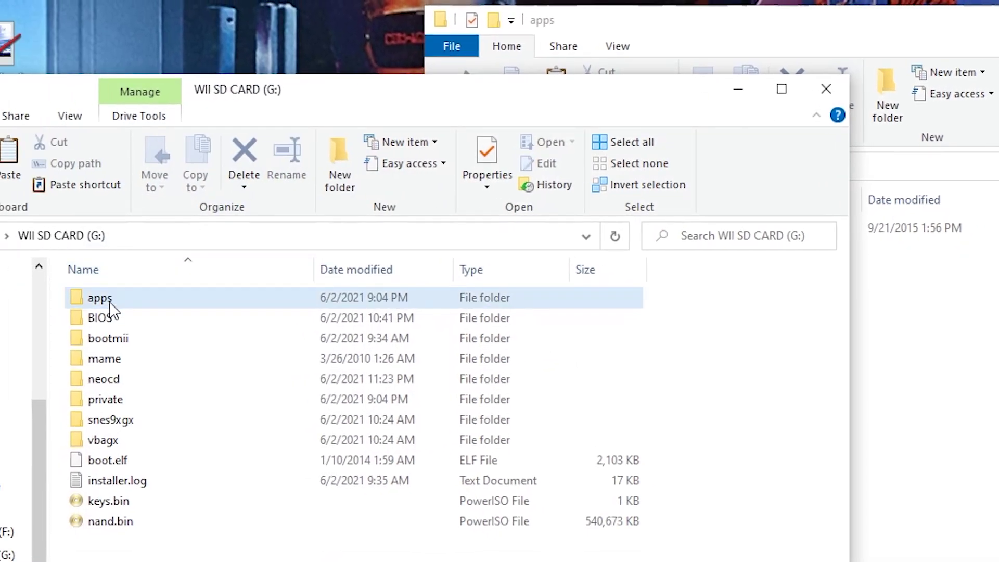
Transfer the d2x-cios-installer folder into the apps folder on the Wii SD card (G:).
double_click(103, 297)
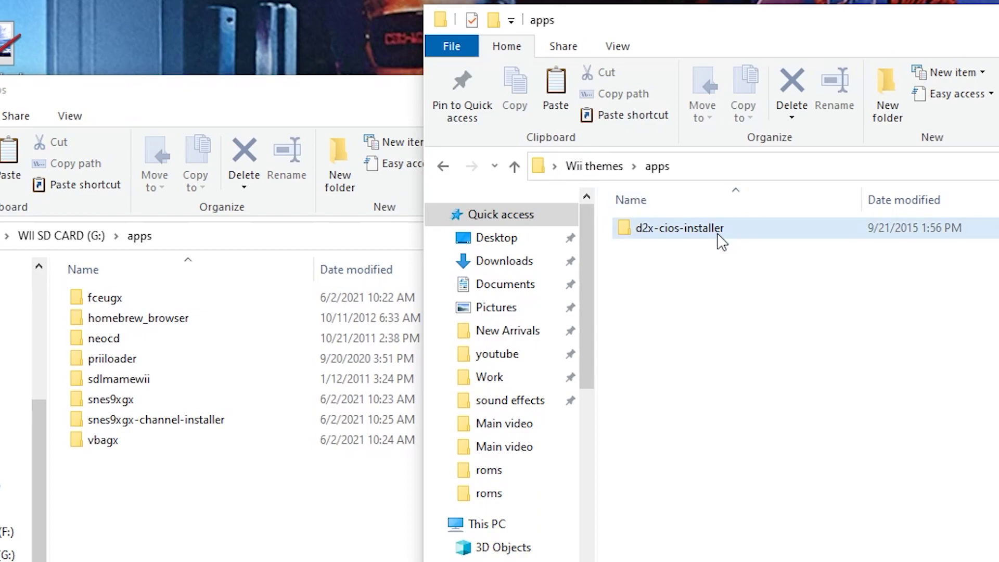
drag(725, 229, 237, 492)
drag(682, 234, 230, 513)
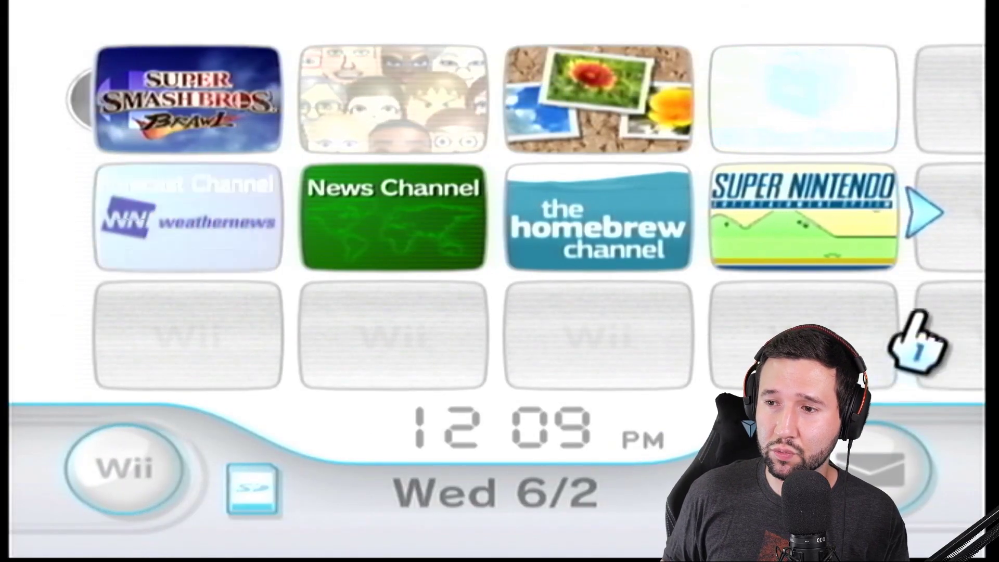
On the Wii, open the Homebrew Channel and load the d2x cIOS installer.
click(577, 255)
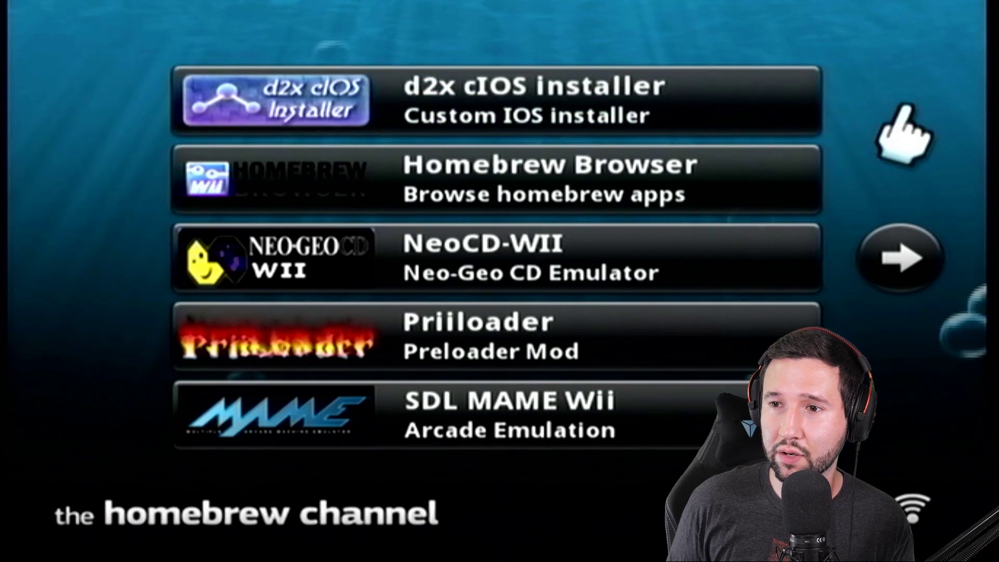
click(510, 92)
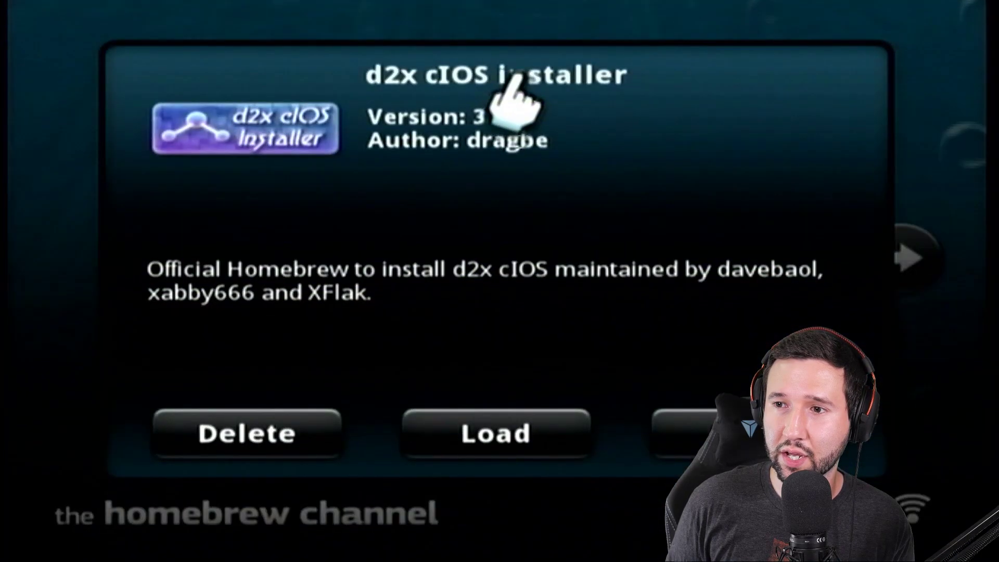
click(446, 432)
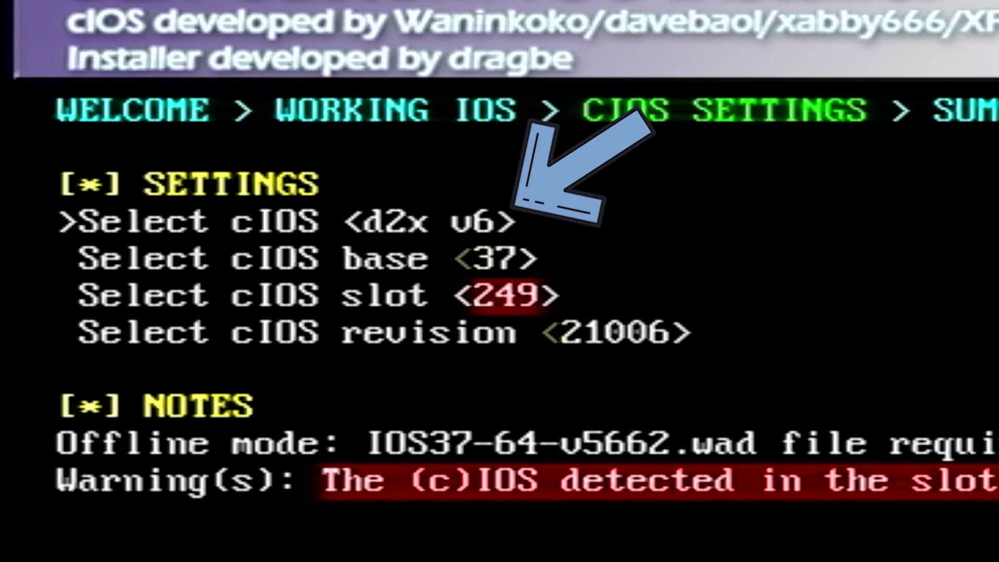
Select the v10 beta52 d2x-v10-beta52 cIOS and set its base to 57.
key(Down)
key(Down)
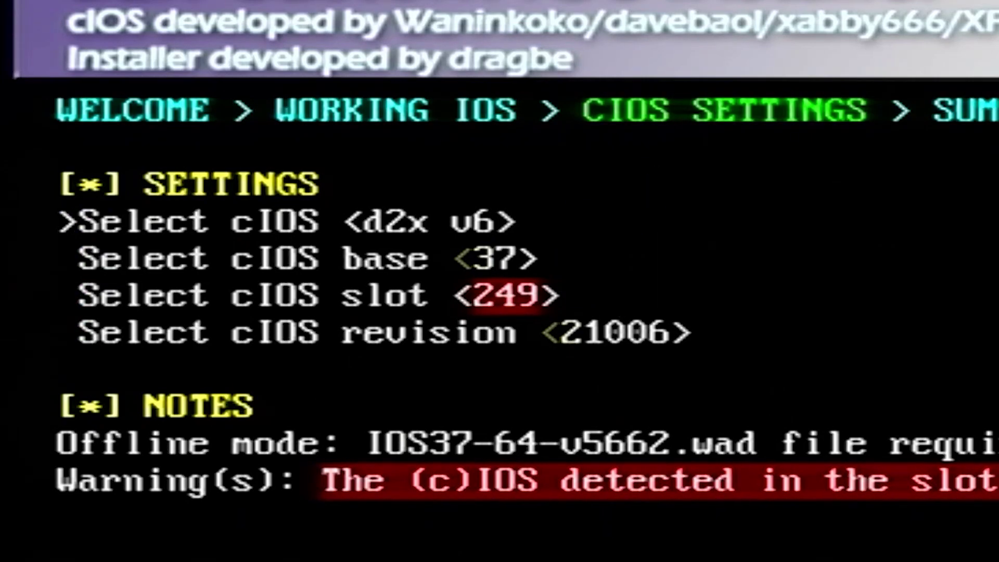
key(Right)
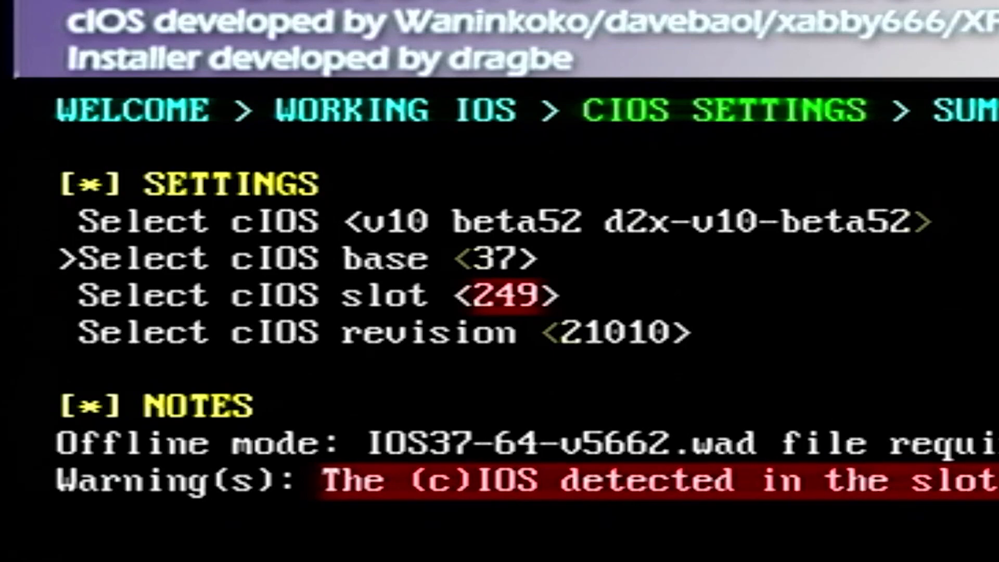
key(Right)
key(Right)
key(Right)
key(Right)
key(Right)
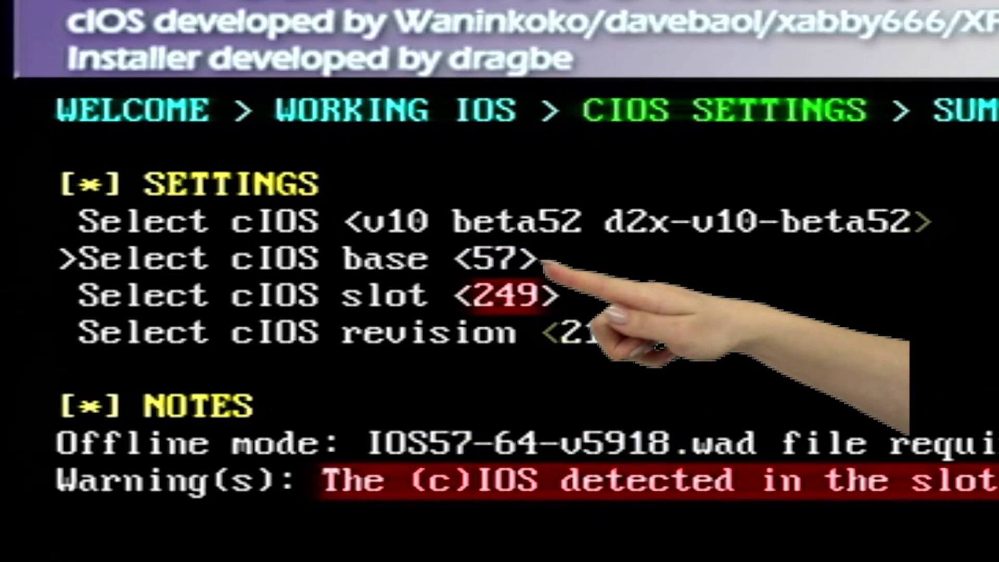
Use slot 249 with cIOS revision 65535 and install the cIOS.
key(Down)
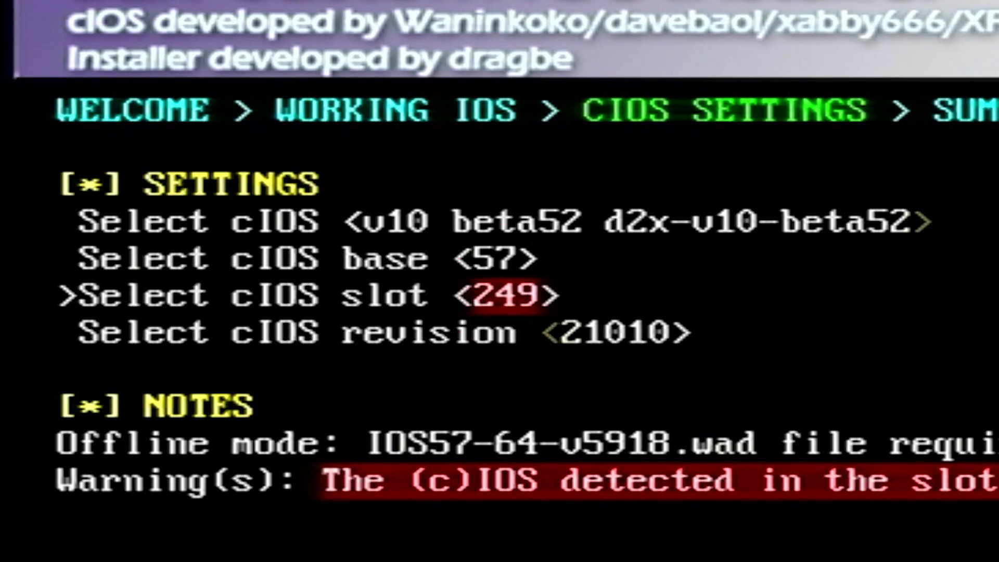
key(Right)
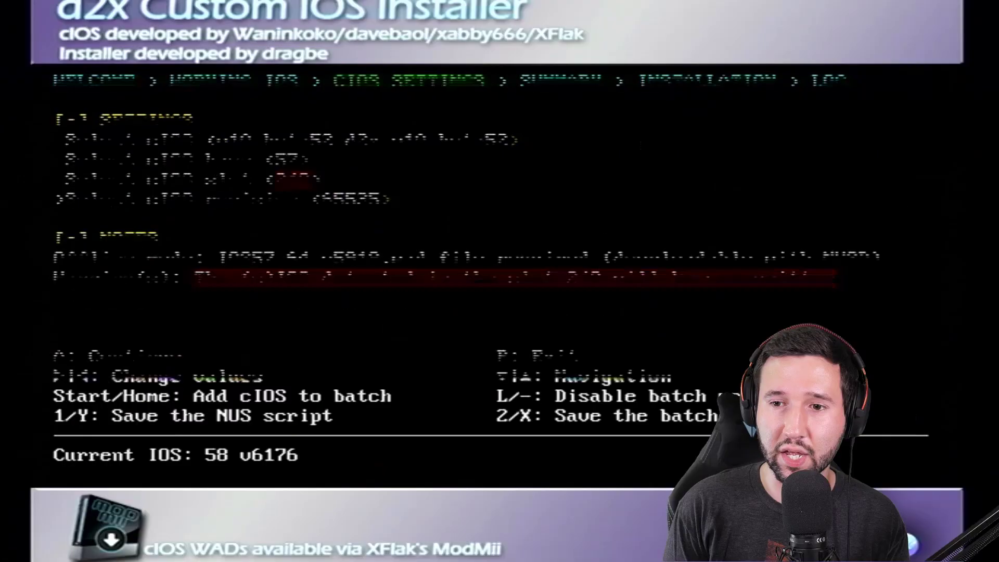
key(Return)
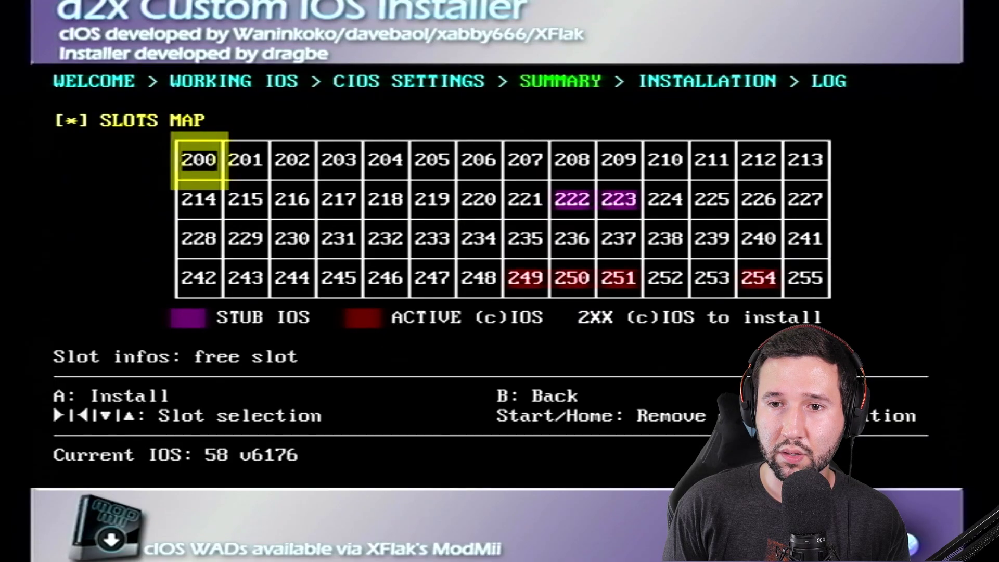
key(a)
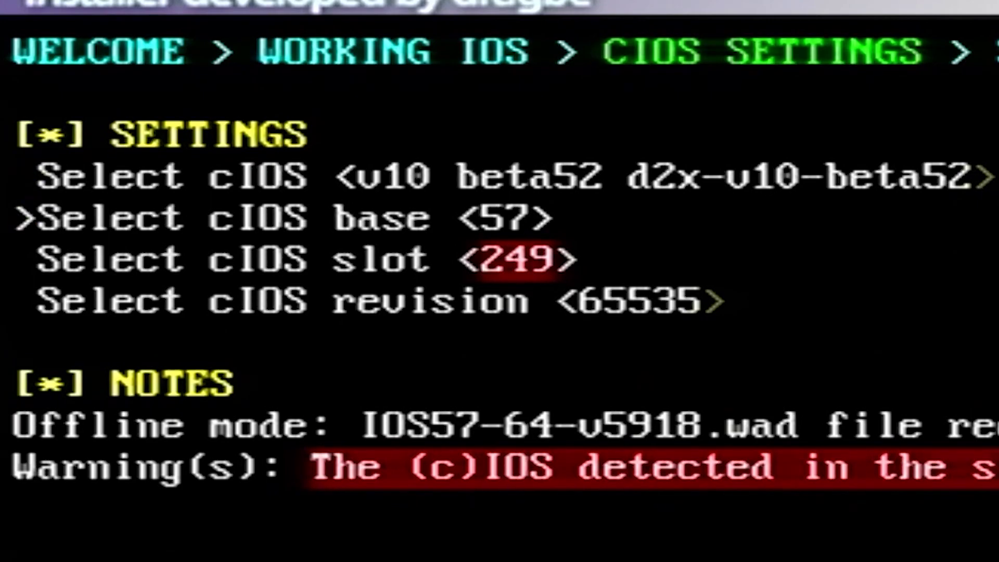
Lower the cIOS base by one option for a second cIOS installation.
key(Left)
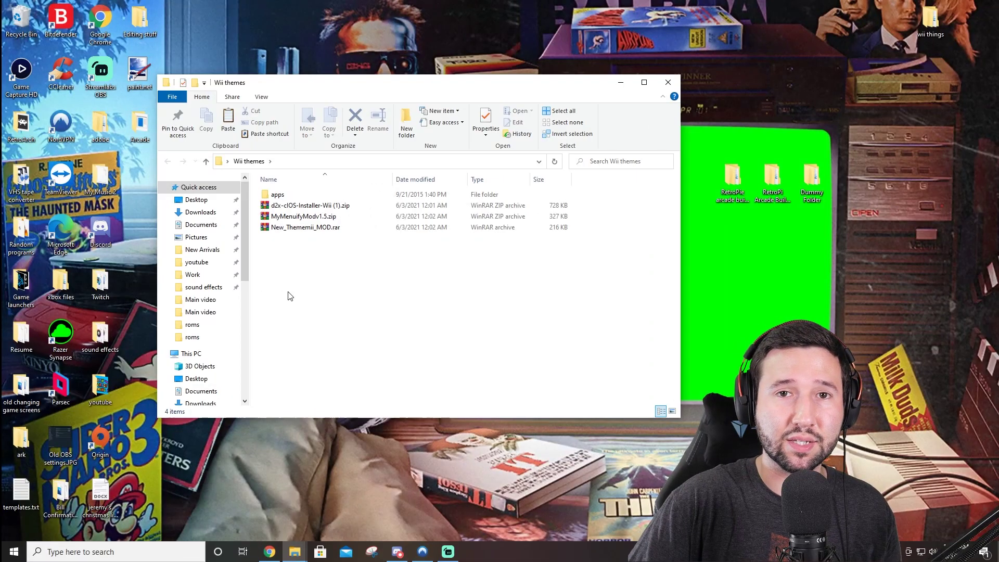
On the computer, extract New_Thememii_MOD.rar into its own New_Thememii_MOD folder within Wii themes.
right_click(285, 235)
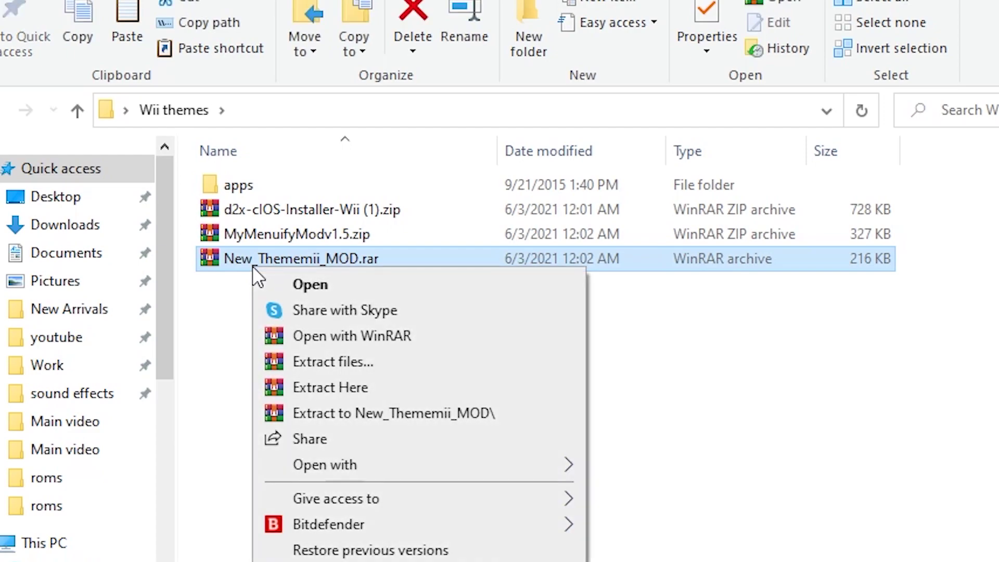
click(351, 414)
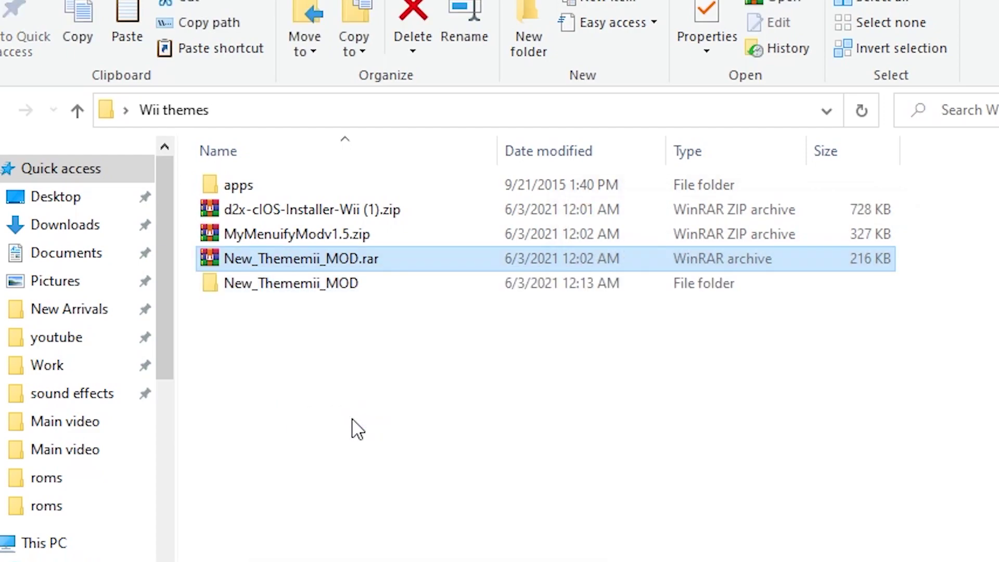
Extract MyMenuifyModv1.5.zip into its own MyMenuifyModv1.5 folder within Wii themes.
right_click(246, 232)
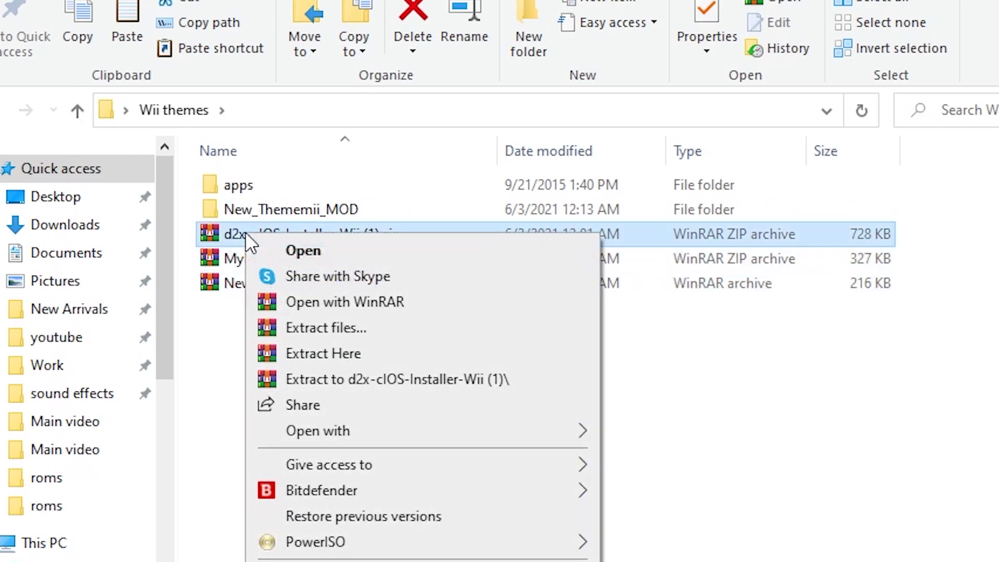
right_click(226, 256)
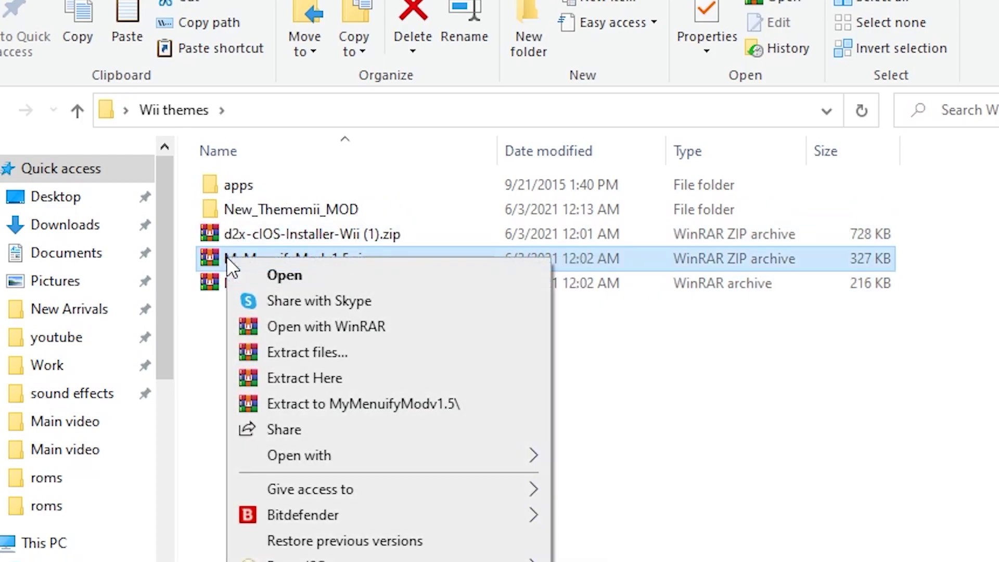
click(373, 411)
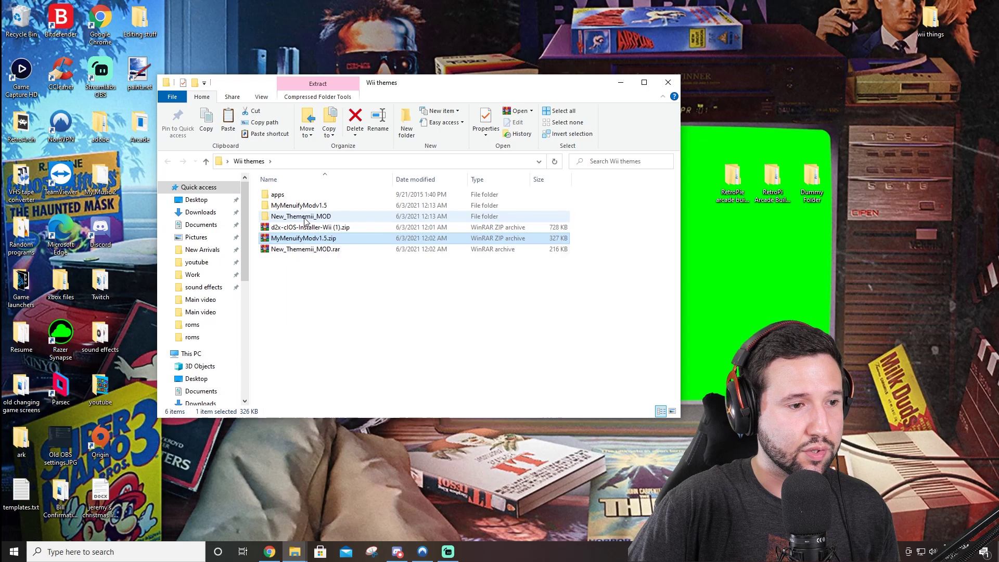
Launch ThemeMii.exe from the New_Thememii_MOD folder, accept its brick warning, and leave only its window open on the desktop.
click(298, 236)
double_click(263, 195)
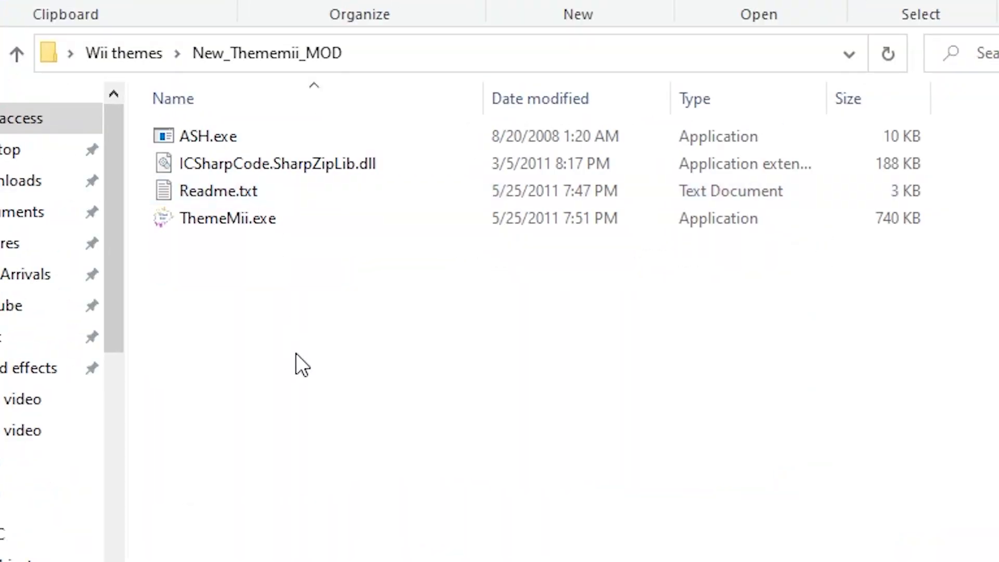
double_click(232, 220)
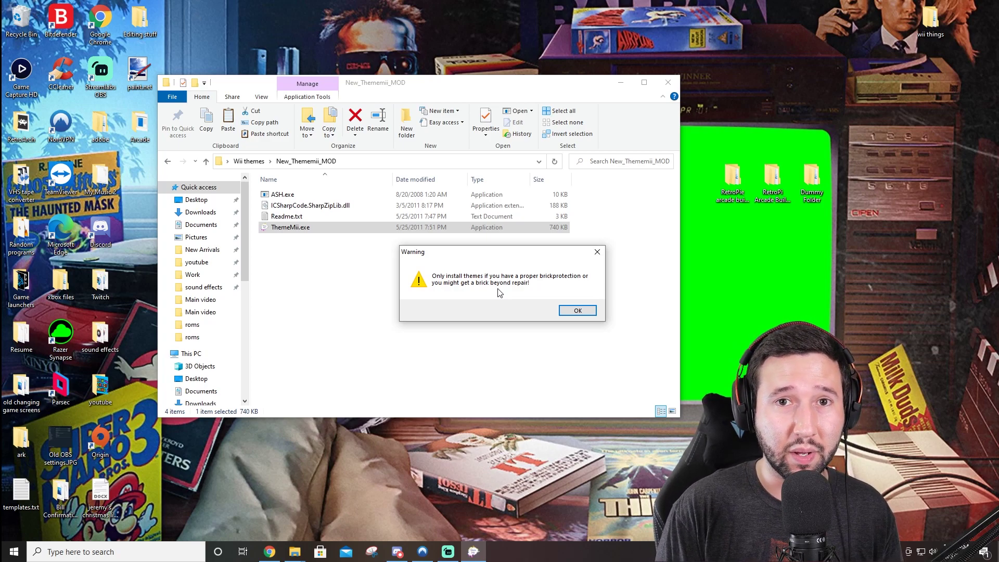
click(573, 311)
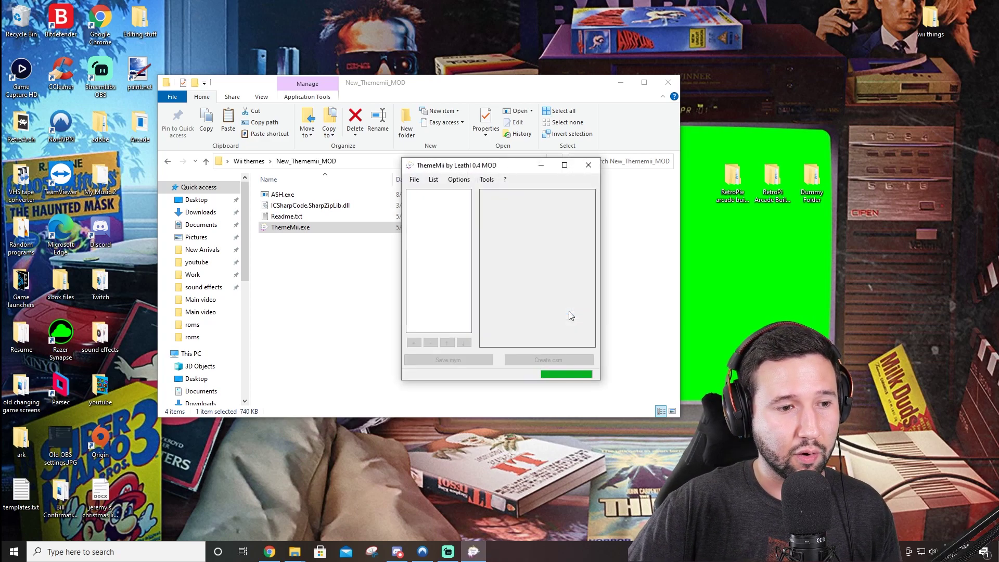
drag(432, 166, 626, 106)
click(622, 84)
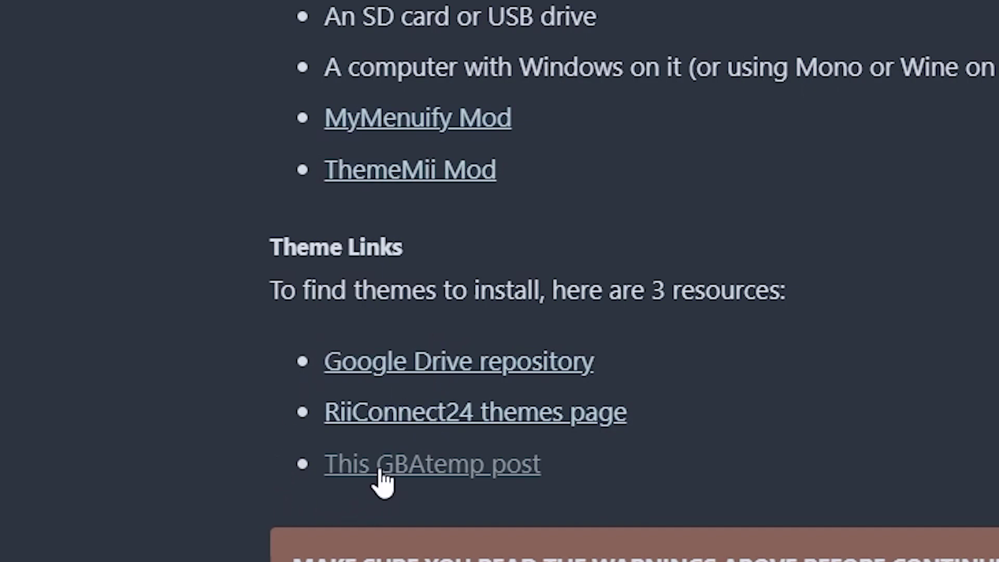
Open the GBAtemp theme post from the guide's theme links and watch the DarkWii White theme's preview video.
click(380, 469)
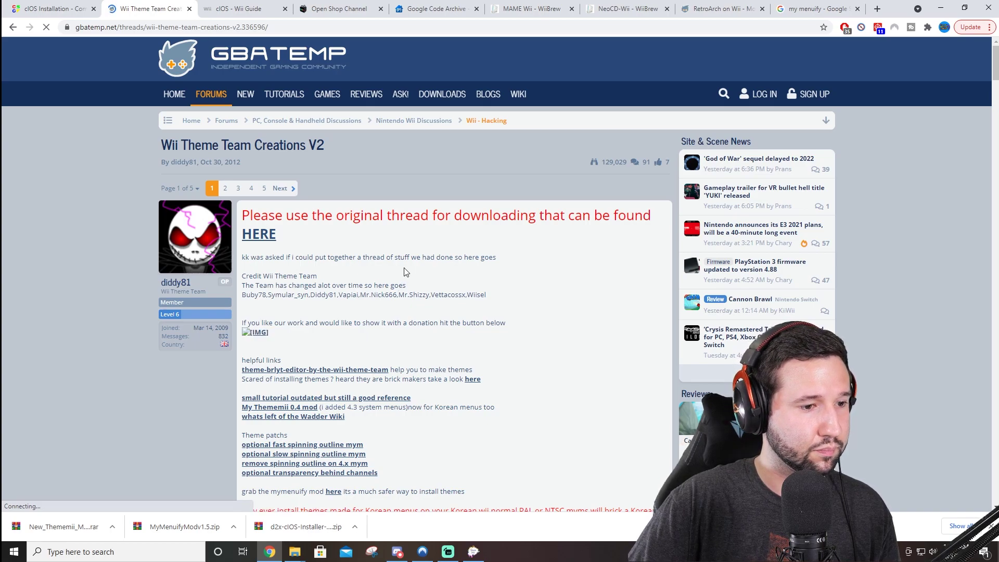
scroll(406, 272, down, 5)
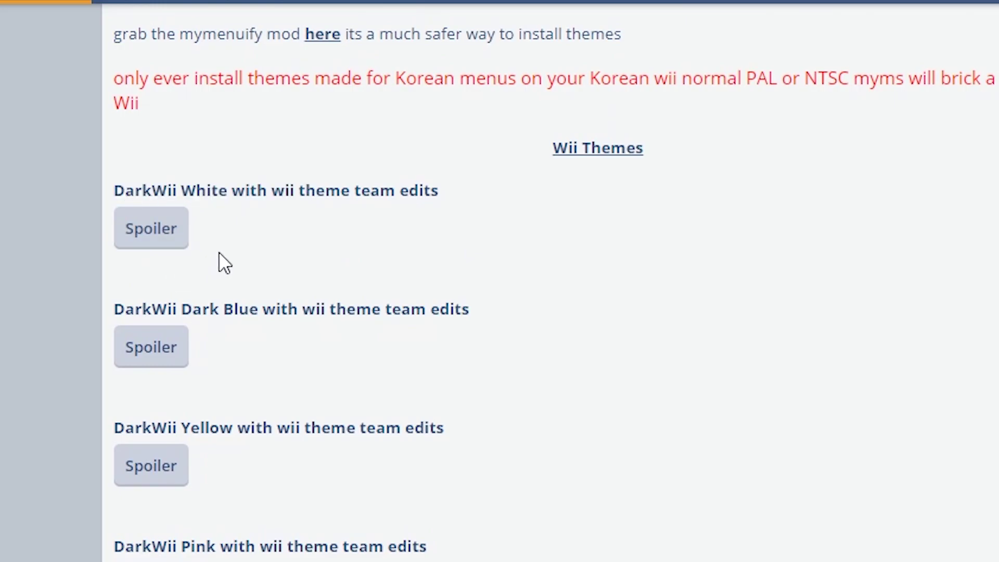
click(140, 240)
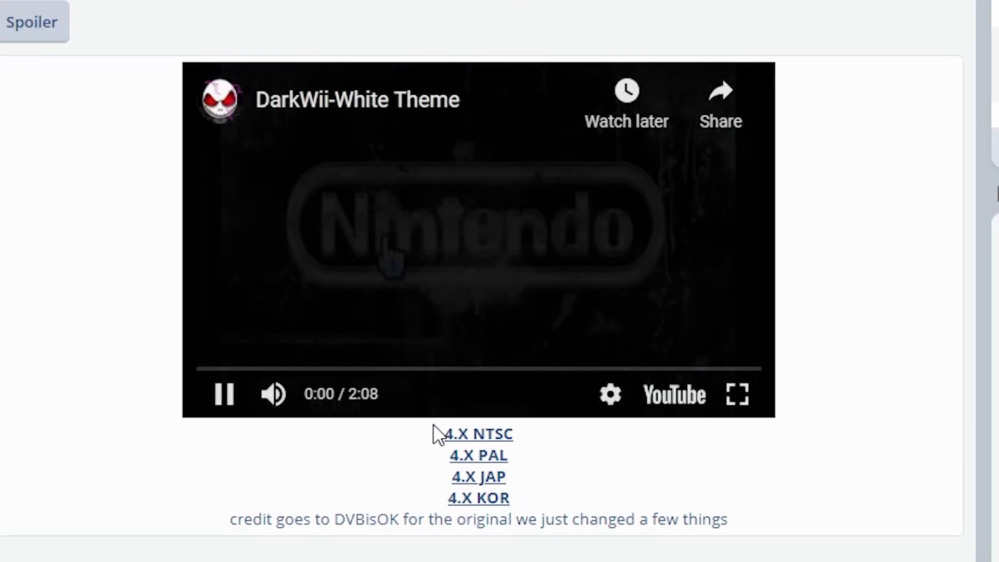
click(235, 369)
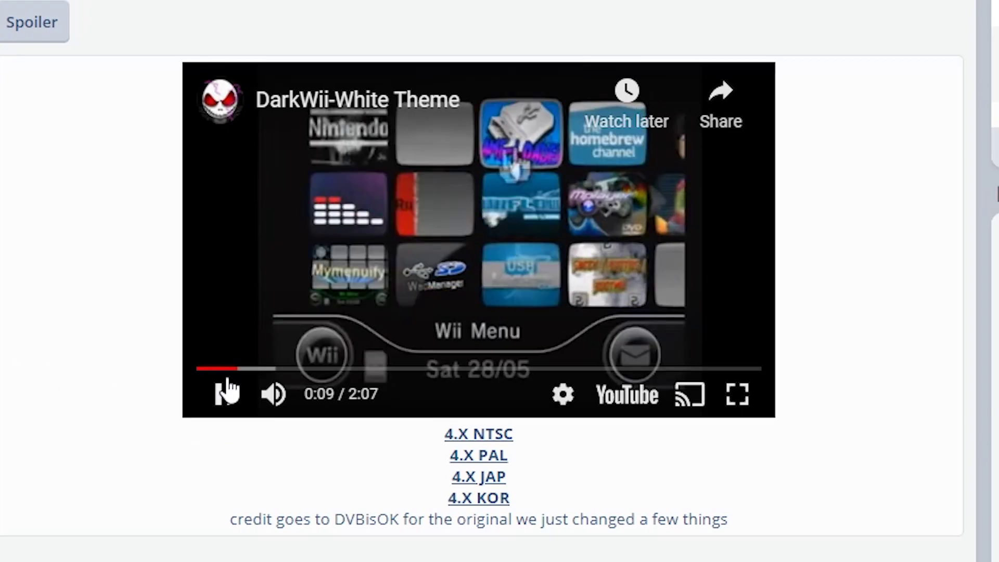
click(276, 398)
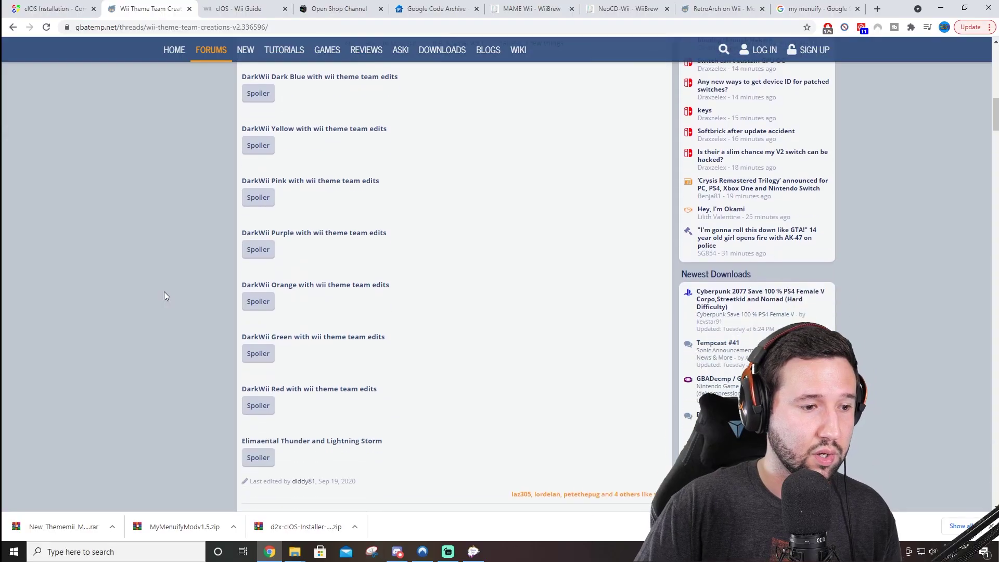
Look through the DarkWii colour variants and following themes, revealing the Gaara Of The Desert preview and download links.
scroll(180, 276, down, 1)
scroll(204, 272, up, 4)
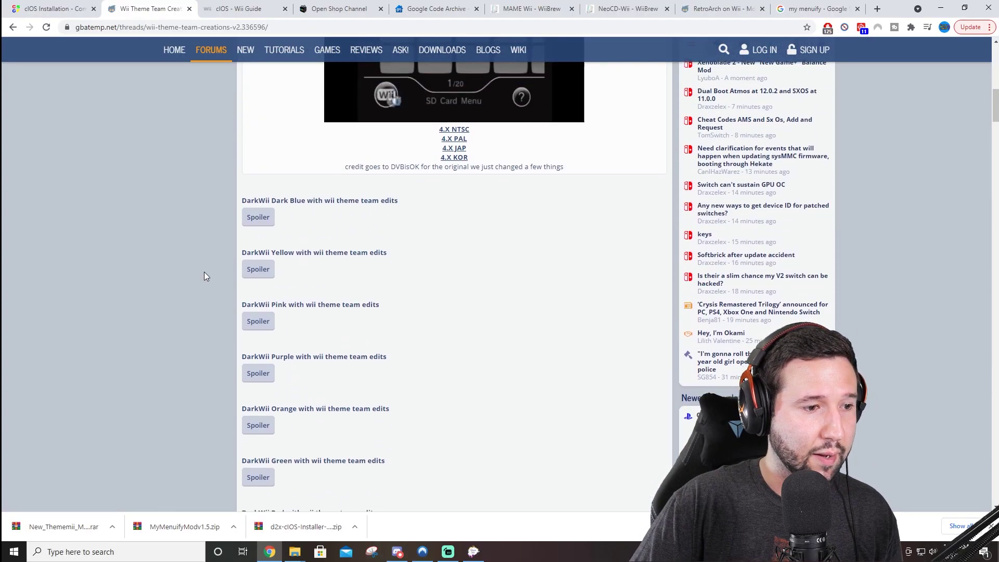
scroll(204, 272, down, 10)
scroll(205, 276, down, 3)
scroll(208, 277, up, 1)
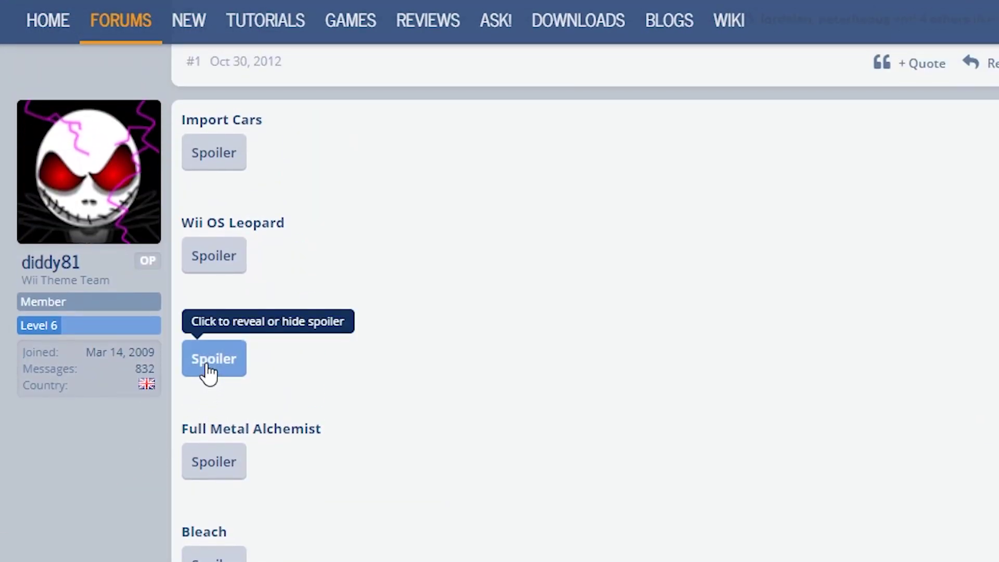
click(258, 221)
scroll(59, 449, down, 3)
scroll(61, 458, down, 10)
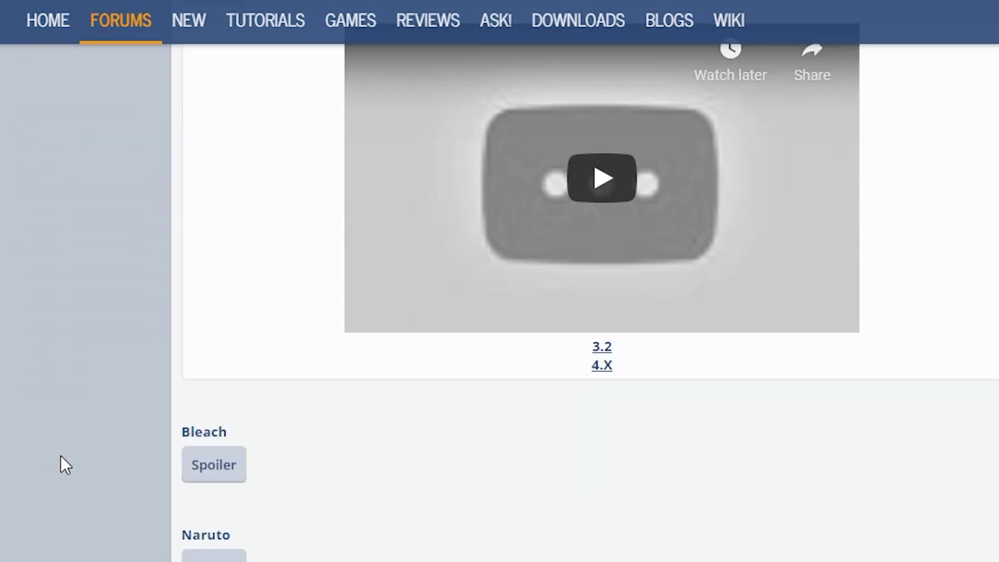
scroll(137, 289, down, 4)
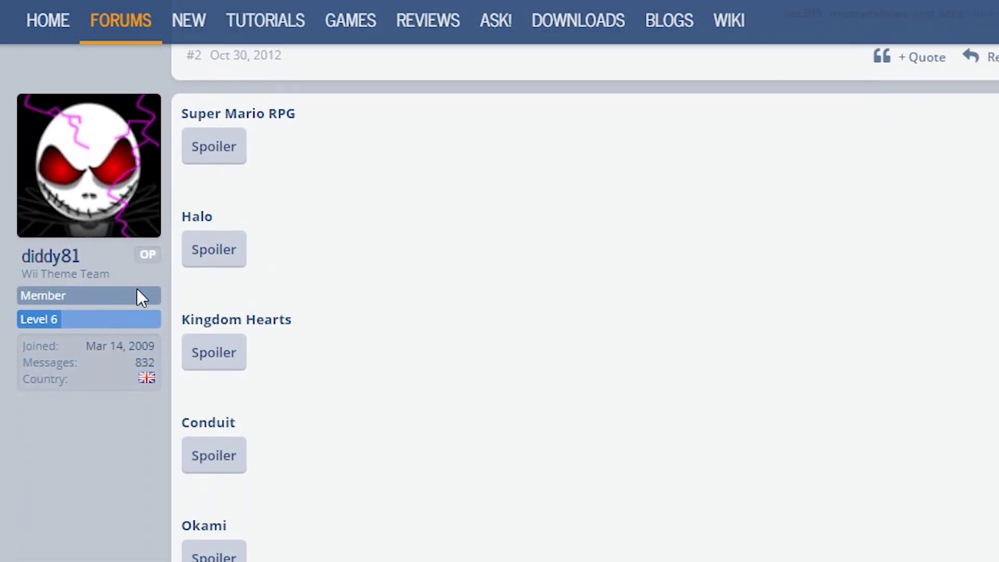
Reveal the Super Mario RPG theme's preview and examine the remaining themes offered in the GBAtemp thread.
click(200, 147)
scroll(2, 516, down, 12)
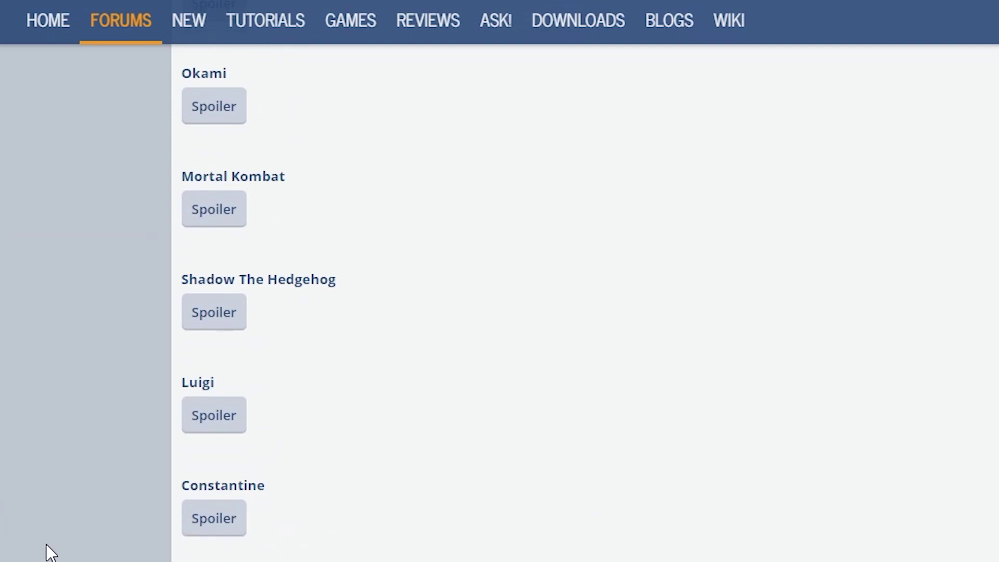
scroll(58, 520, down, 15)
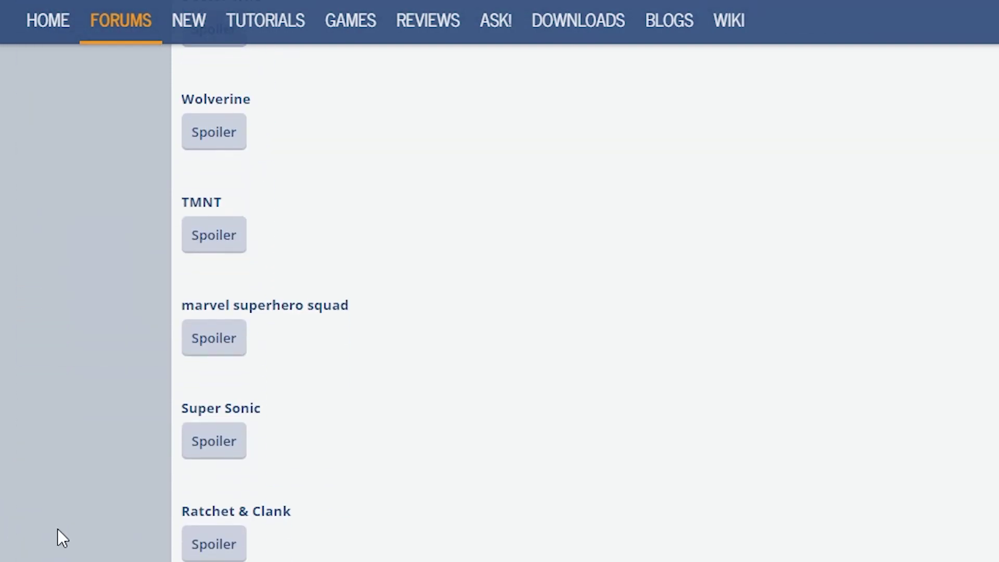
scroll(57, 529, down, 12)
scroll(57, 528, down, 8)
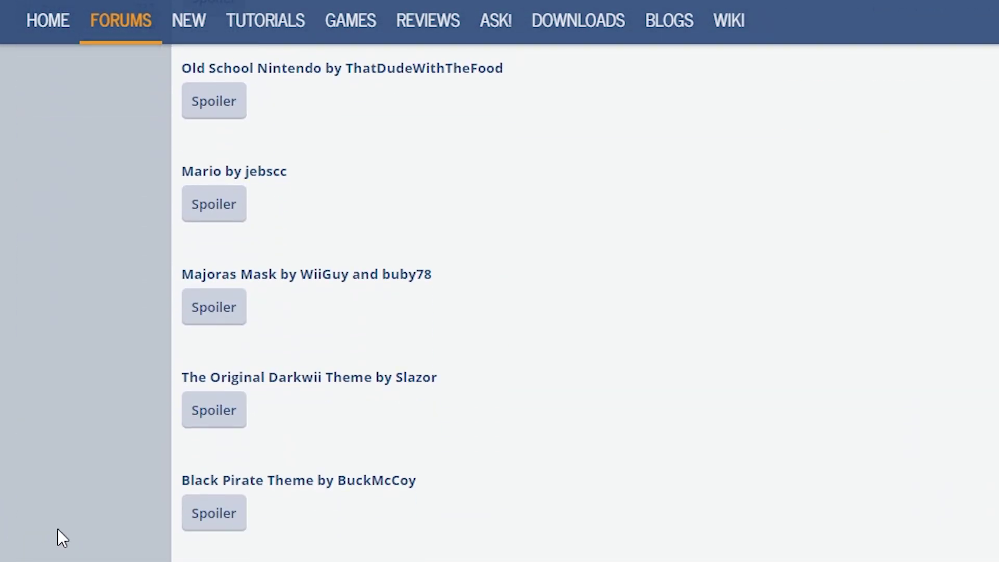
scroll(57, 528, up, 17)
scroll(57, 529, up, 15)
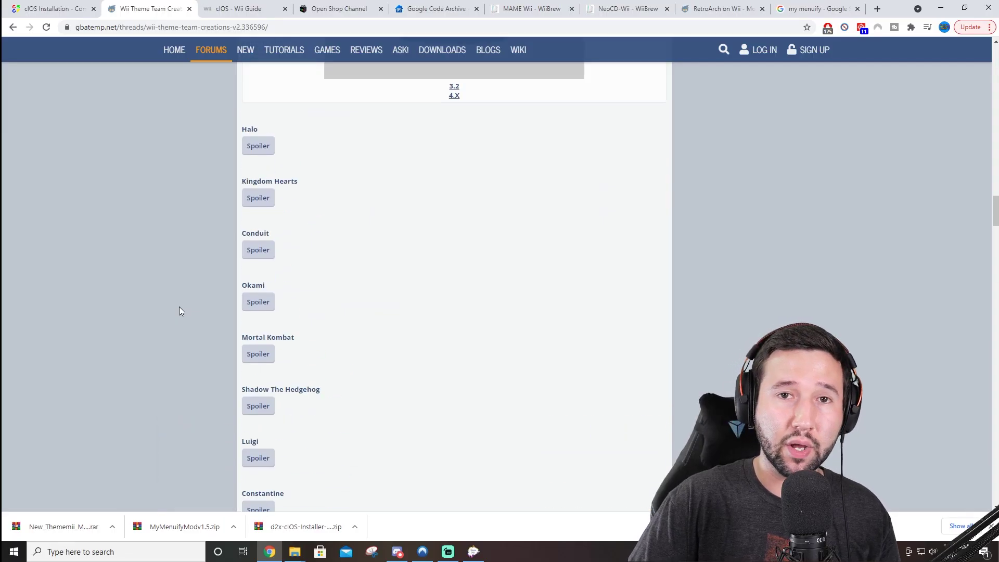
scroll(179, 311, up, 20)
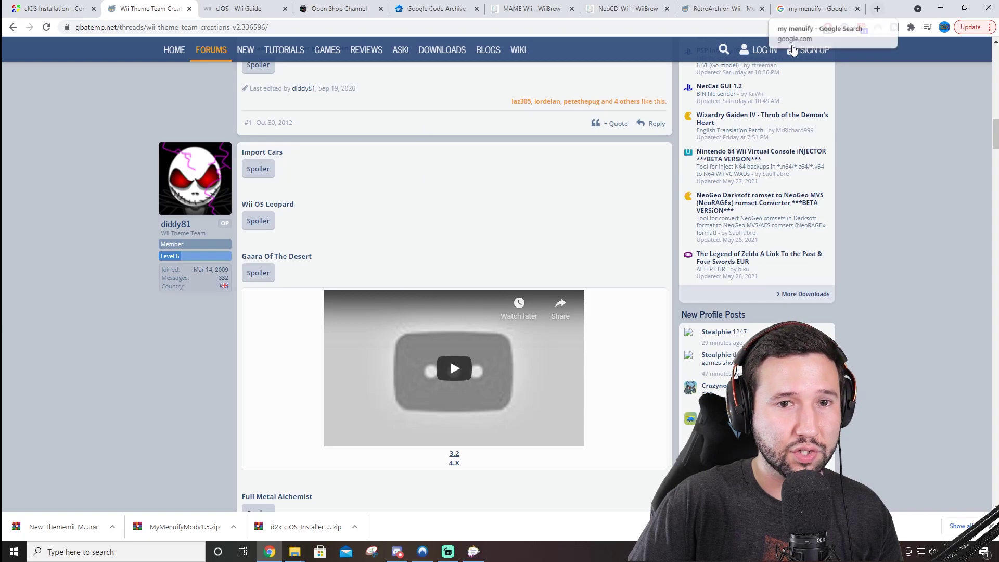
Switch to File Explorer and move Samus' Visor 4.3.mym from Downloads onto the desktop, then close the folder window.
click(944, 9)
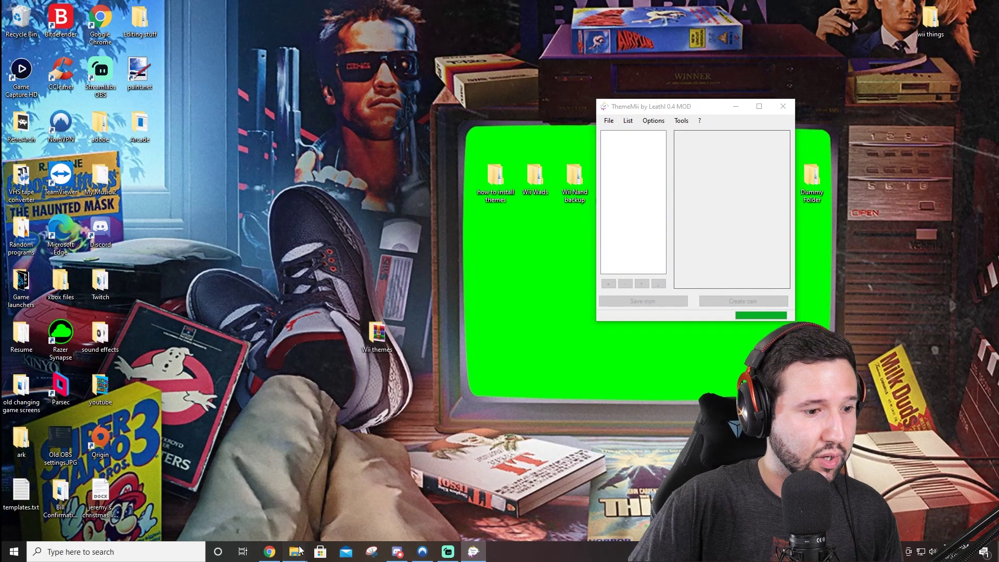
mouse_move(300, 551)
click(204, 520)
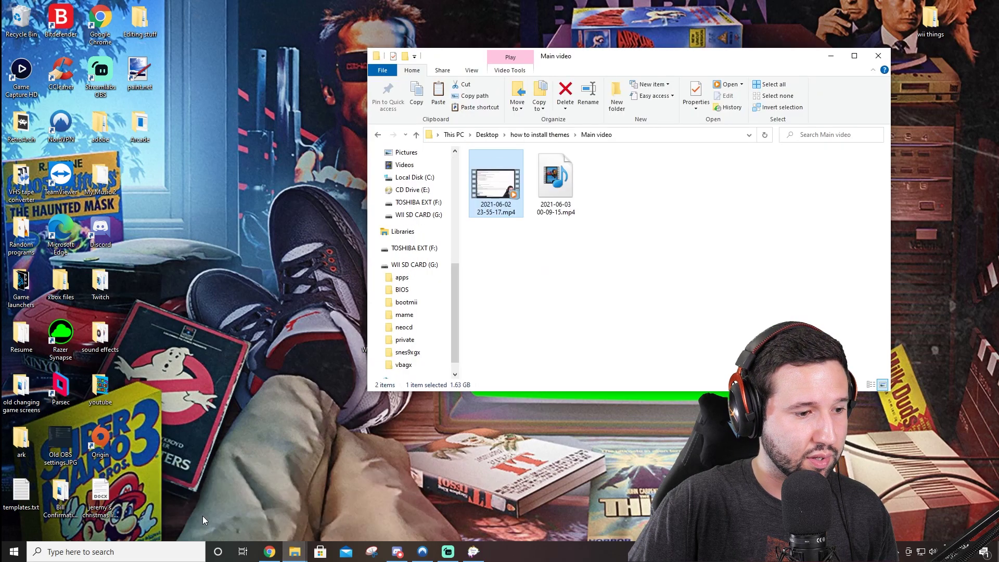
scroll(419, 194, up, 7)
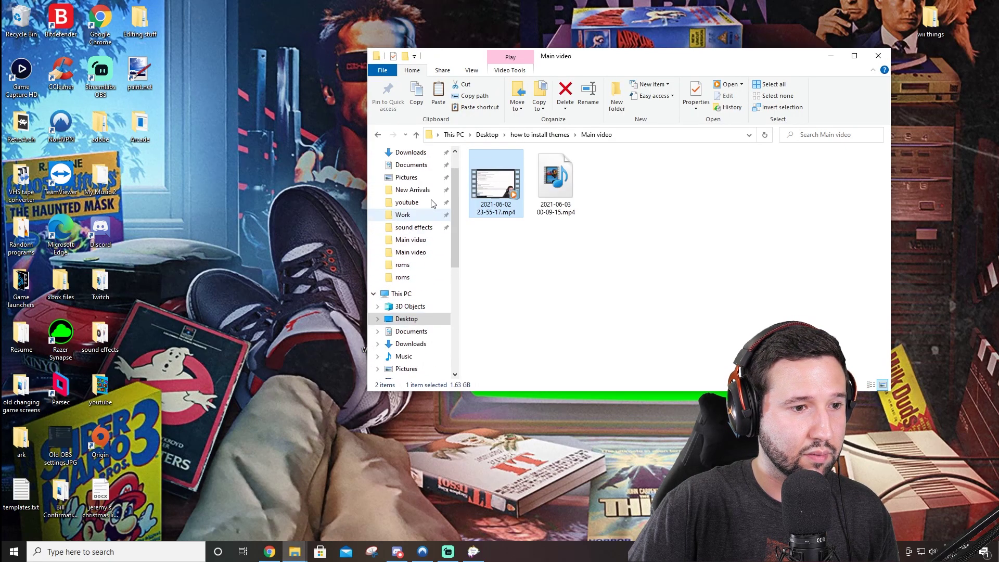
drag(411, 186, 298, 234)
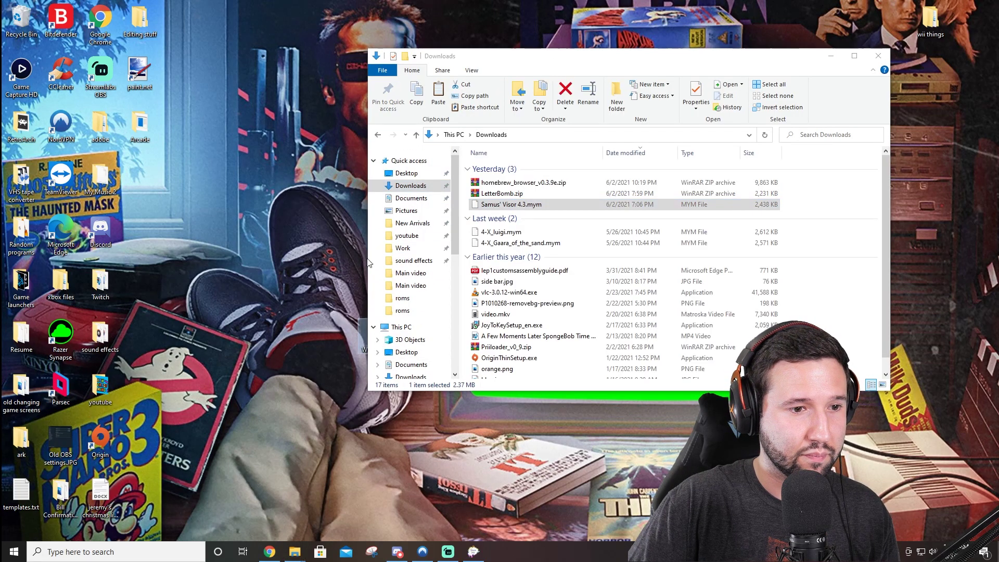
click(877, 58)
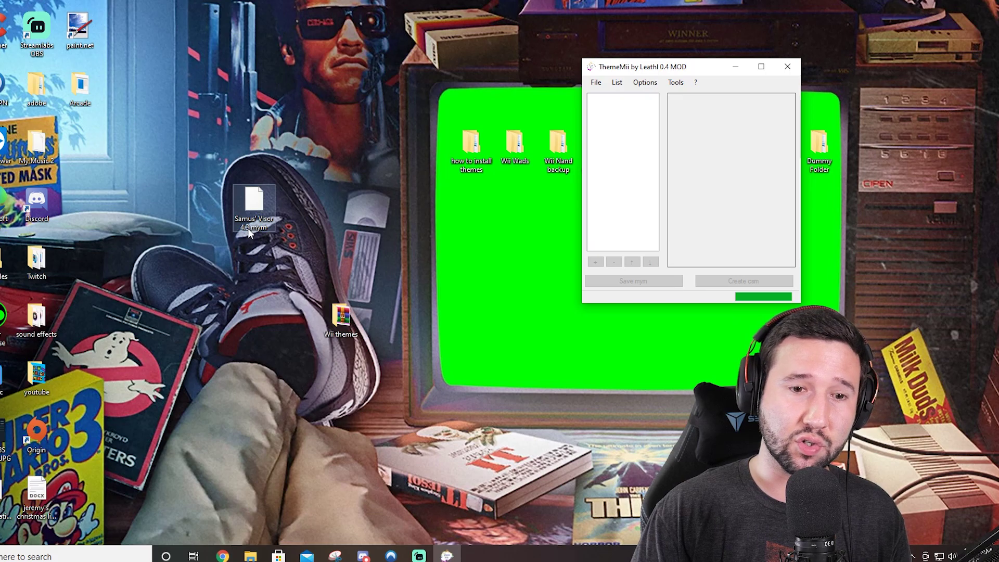
Load Samus' Visor 4.3.mym into ThemeMii and start downloading the 4.3 USA base app.
drag(248, 229, 635, 175)
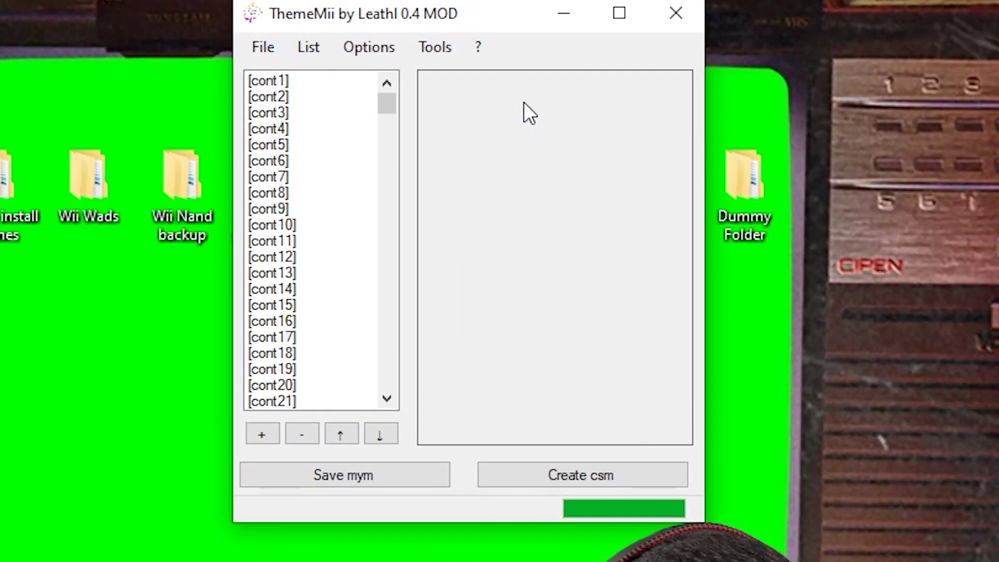
click(439, 44)
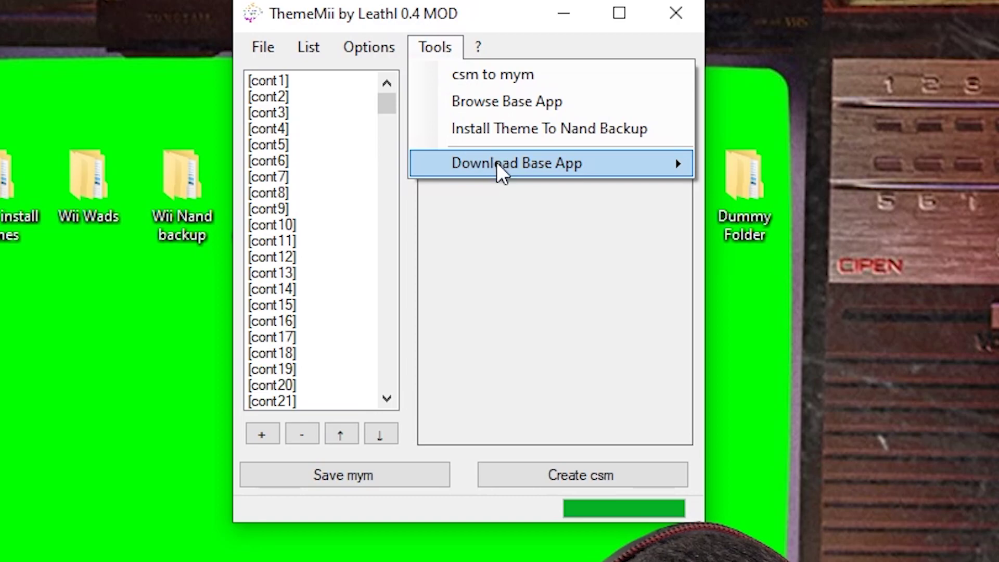
mouse_move(497, 164)
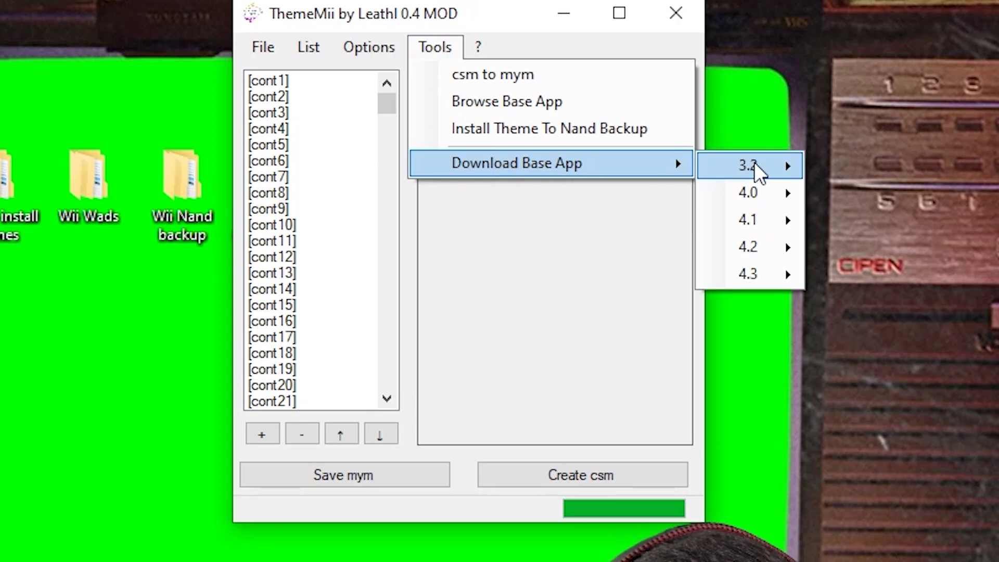
mouse_move(763, 275)
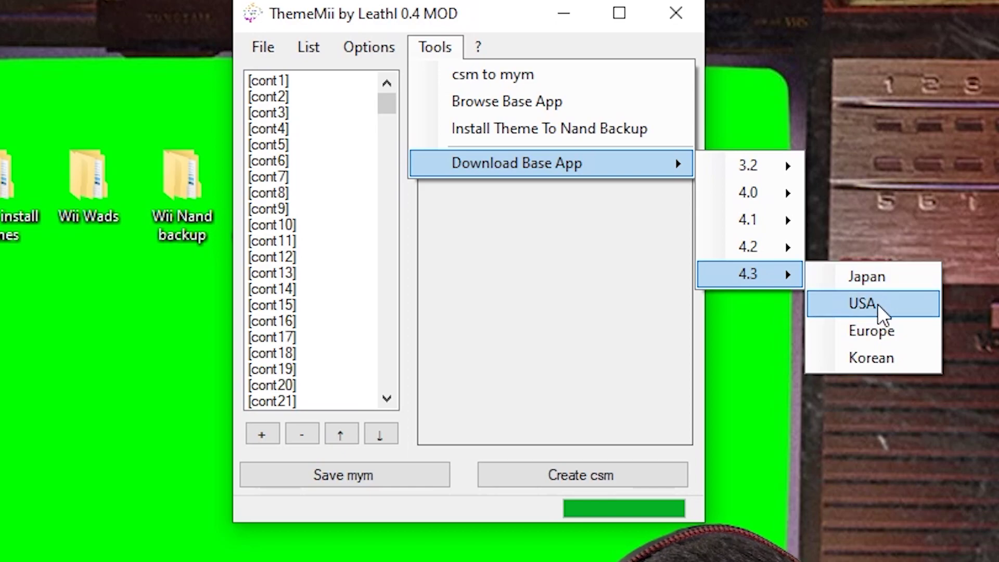
click(864, 304)
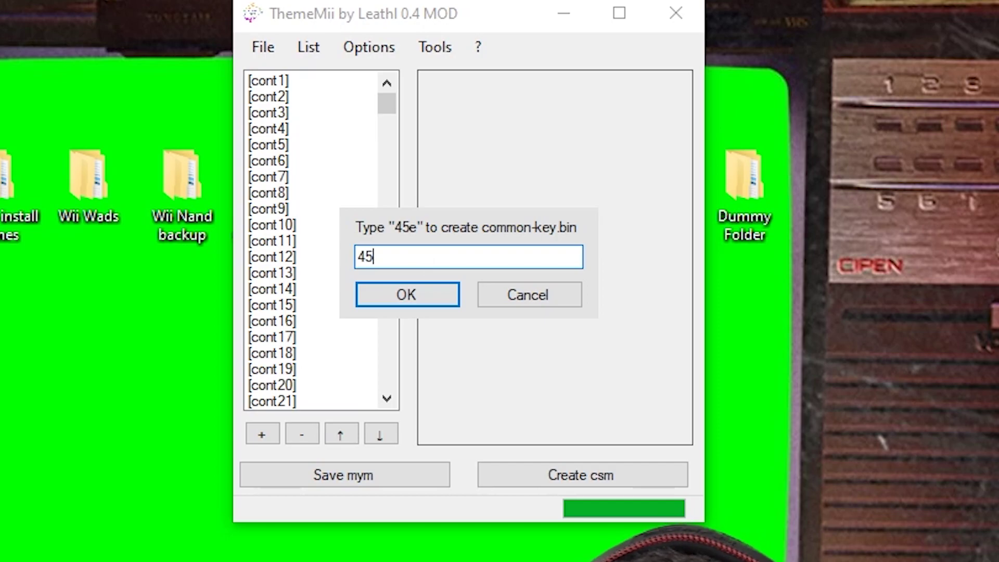
Create common-key.bin with the entry 45e and save the base app to the desktop as 00000097.app.
click(406, 295)
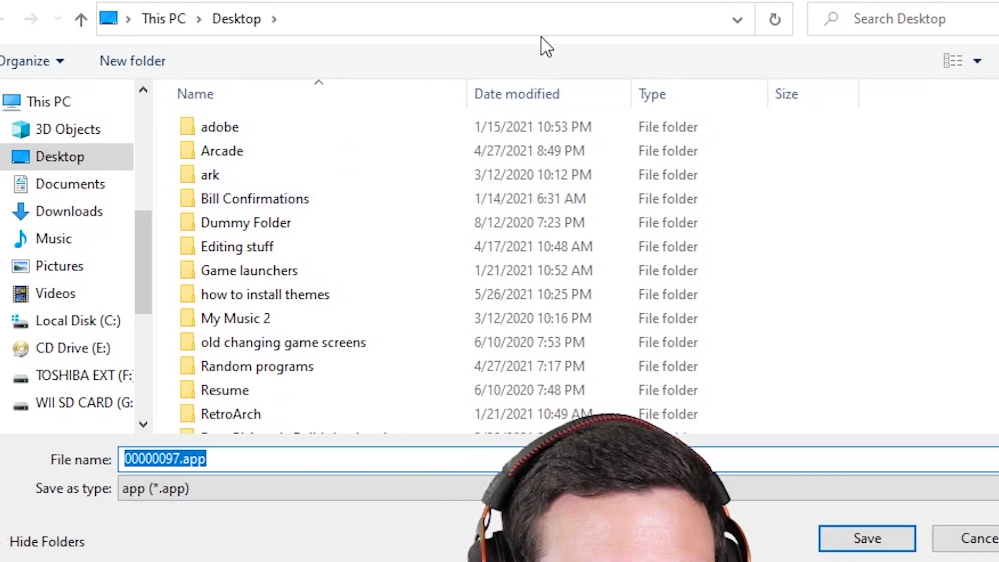
click(866, 538)
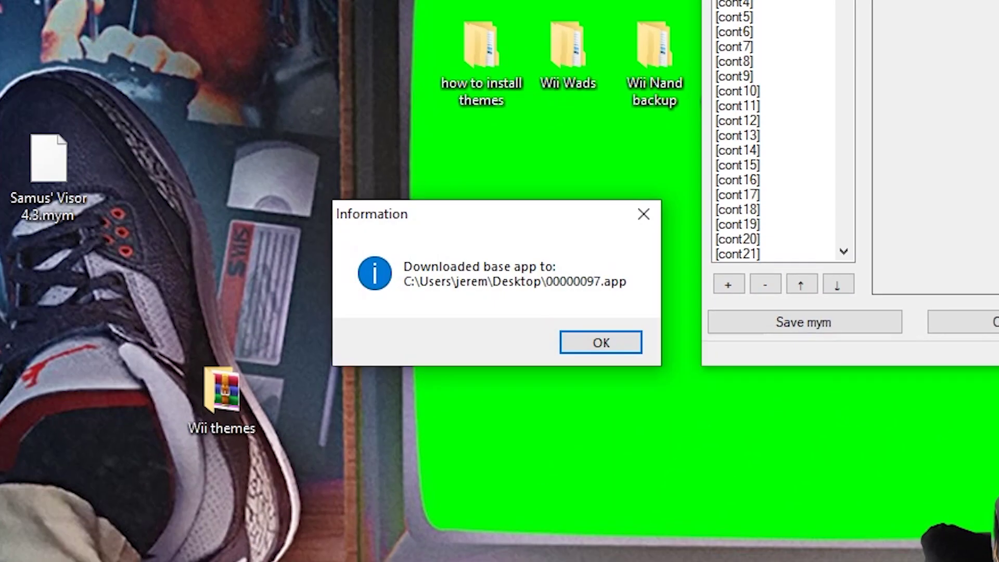
click(592, 343)
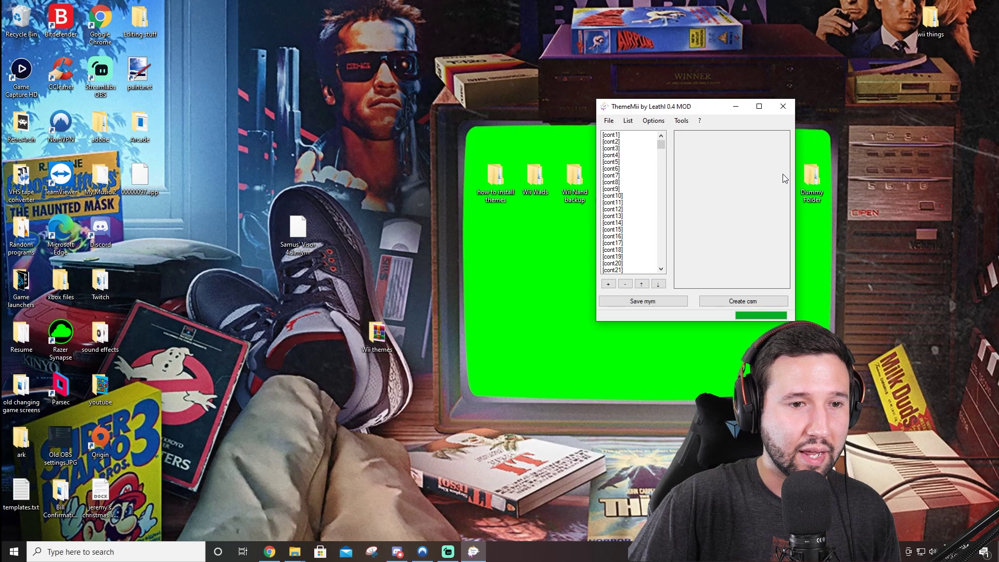
Create the theme's csm from the 00000097.app base app and save it to the desktop as Samus' Visor 4.3.csm.
click(654, 121)
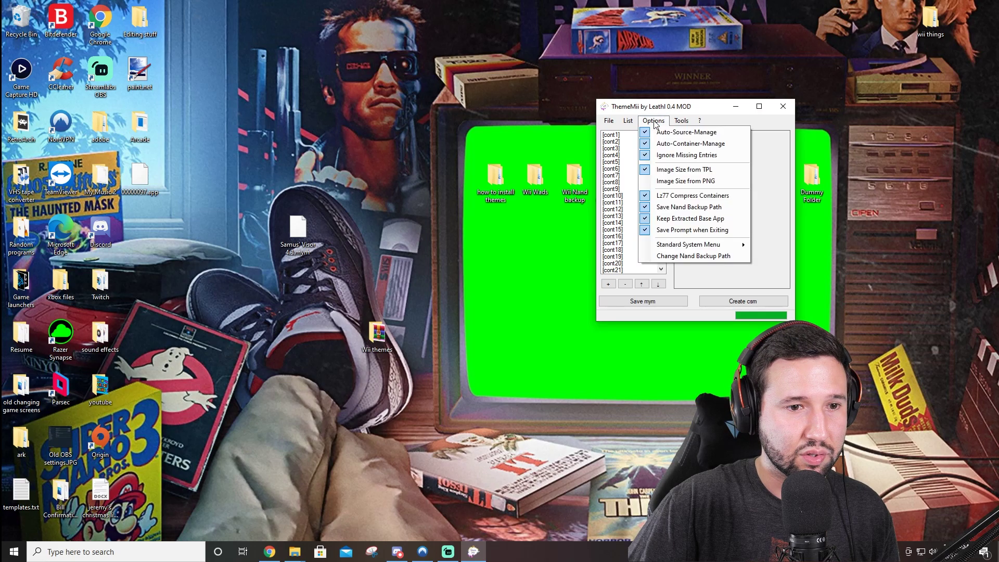
click(654, 120)
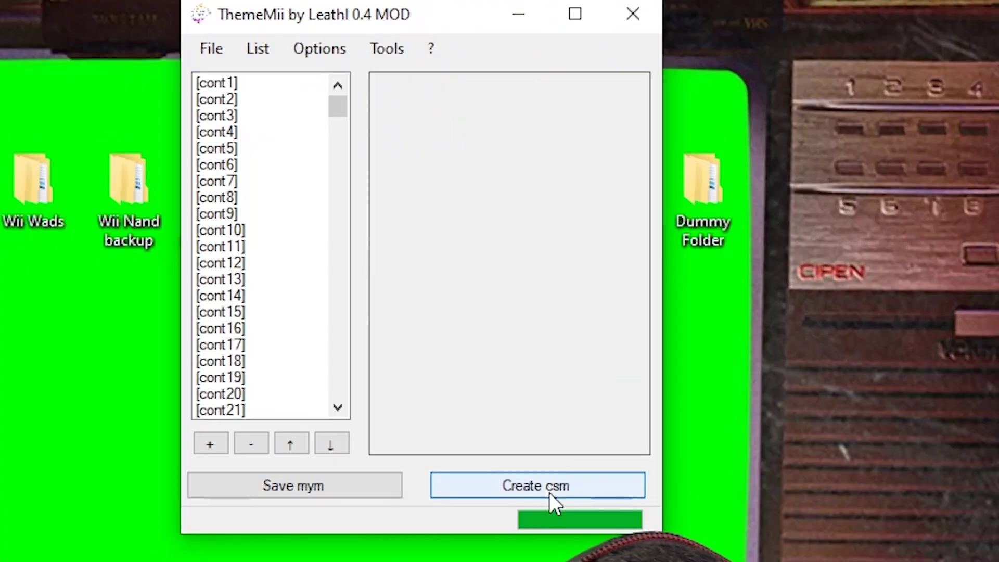
click(550, 493)
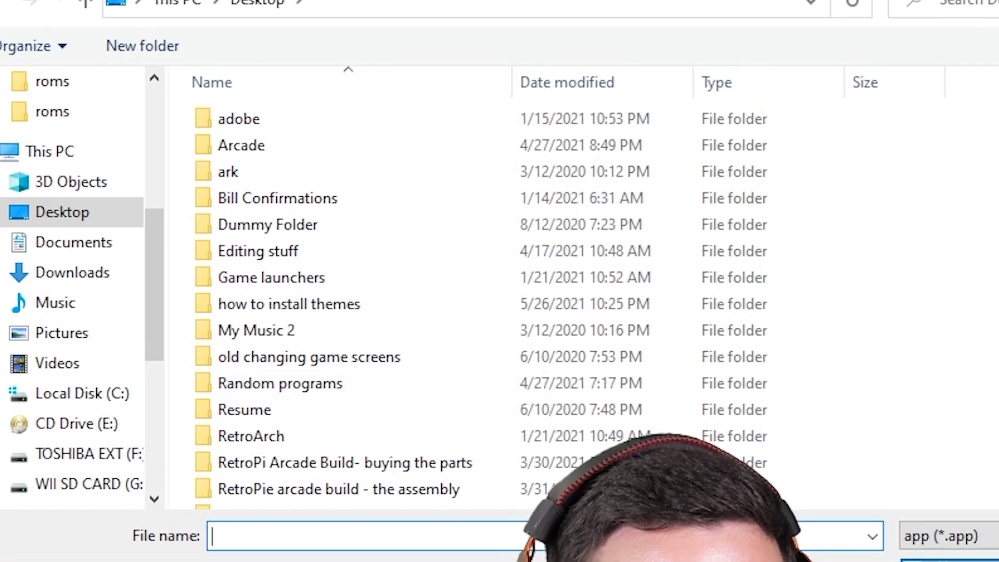
scroll(338, 302, down, 2)
scroll(307, 500, down, 2)
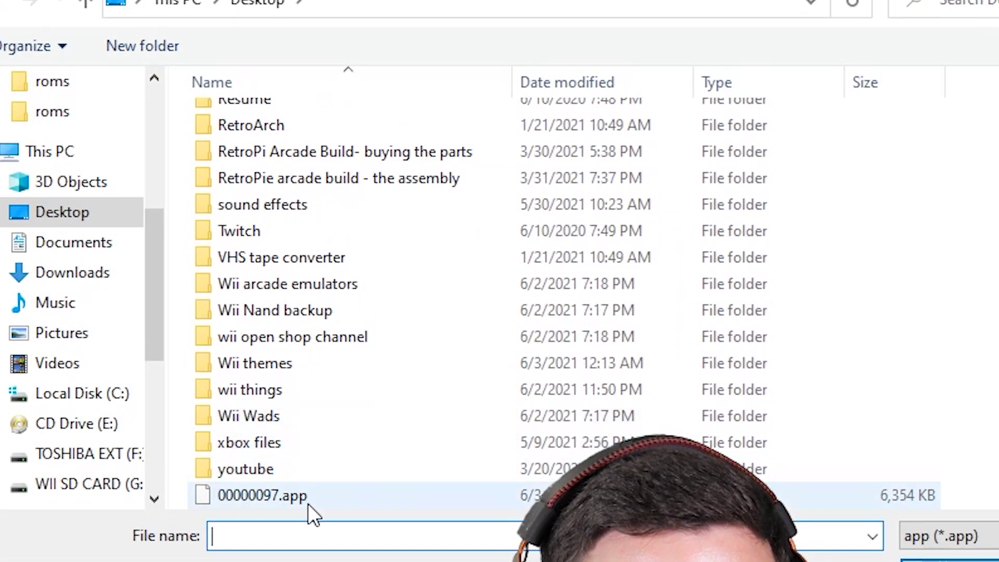
double_click(297, 499)
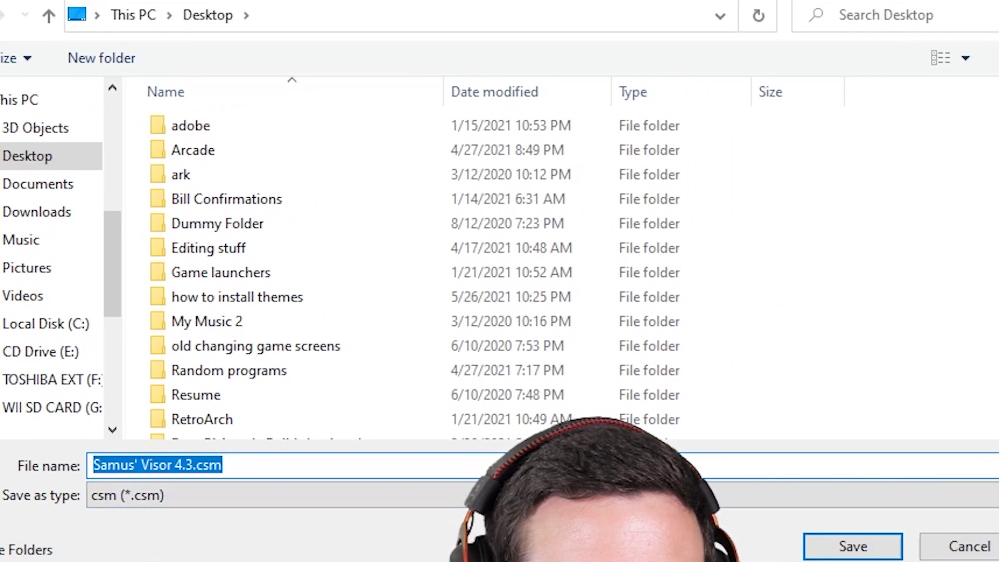
click(852, 548)
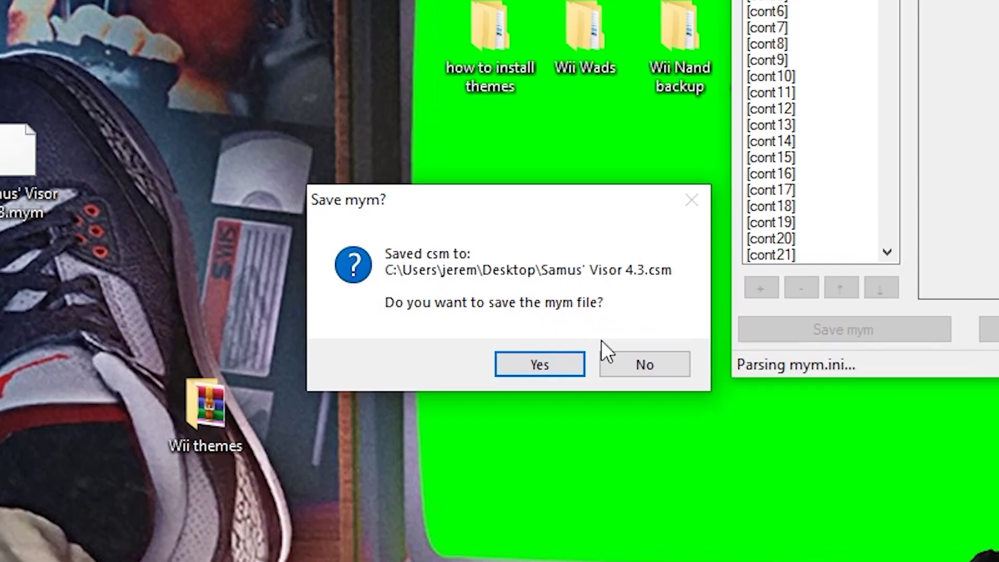
Decline saving the mym file and close ThemeMii without saving.
click(555, 316)
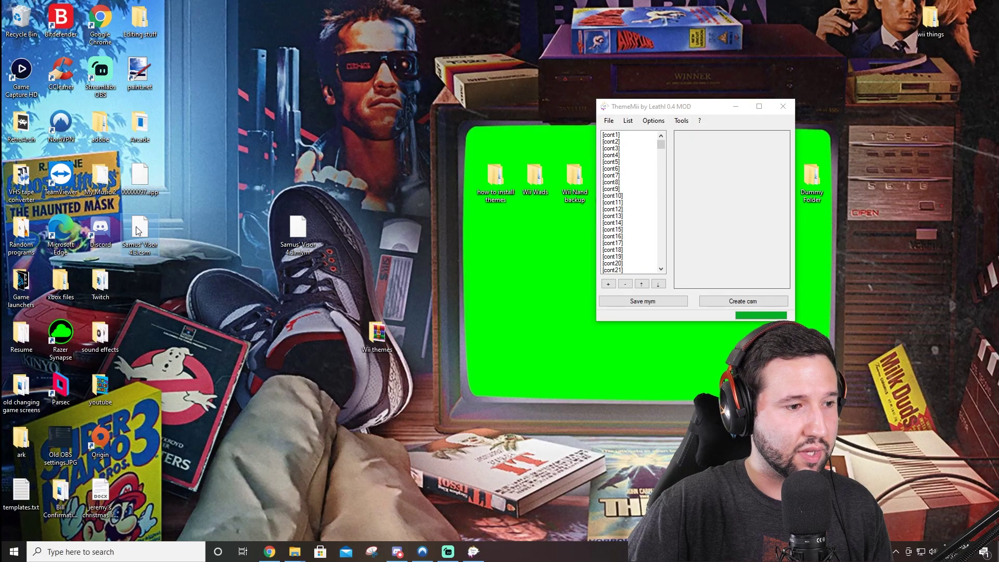
click(784, 107)
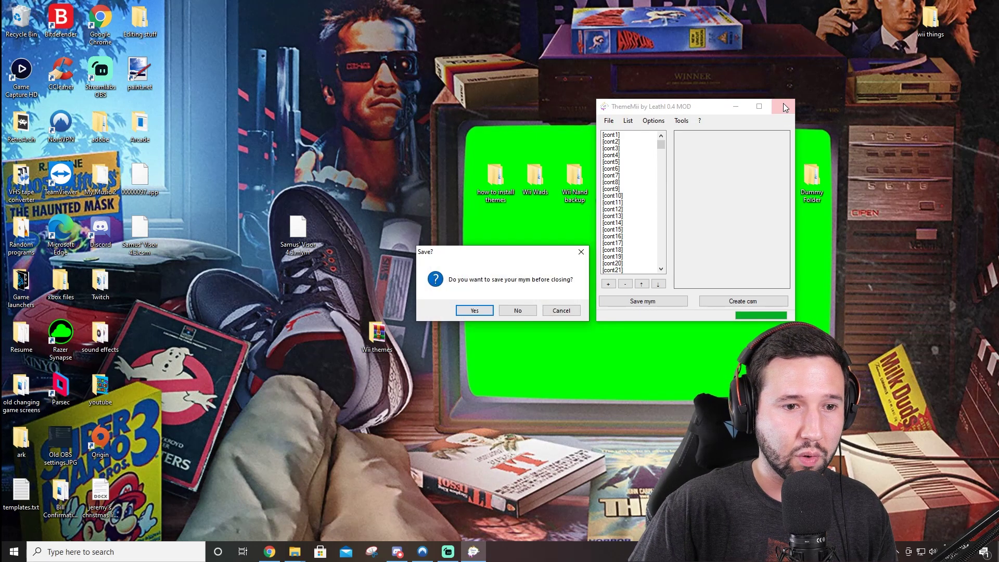
click(530, 312)
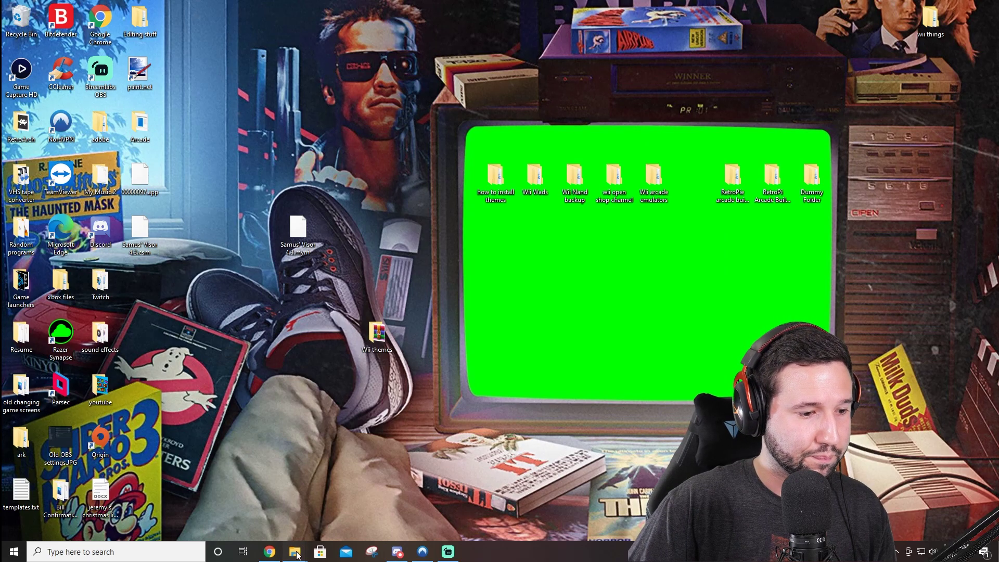
Switch to the WII SD CARD (G:) window in File Explorer and create a folder named modthemes in its root.
mouse_move(297, 556)
click(245, 499)
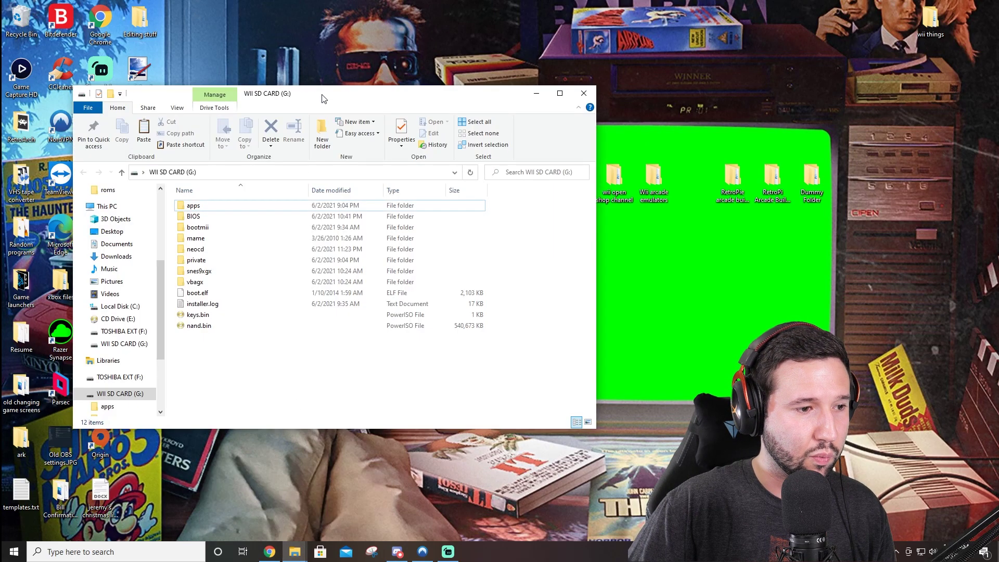
drag(323, 98, 255, 32)
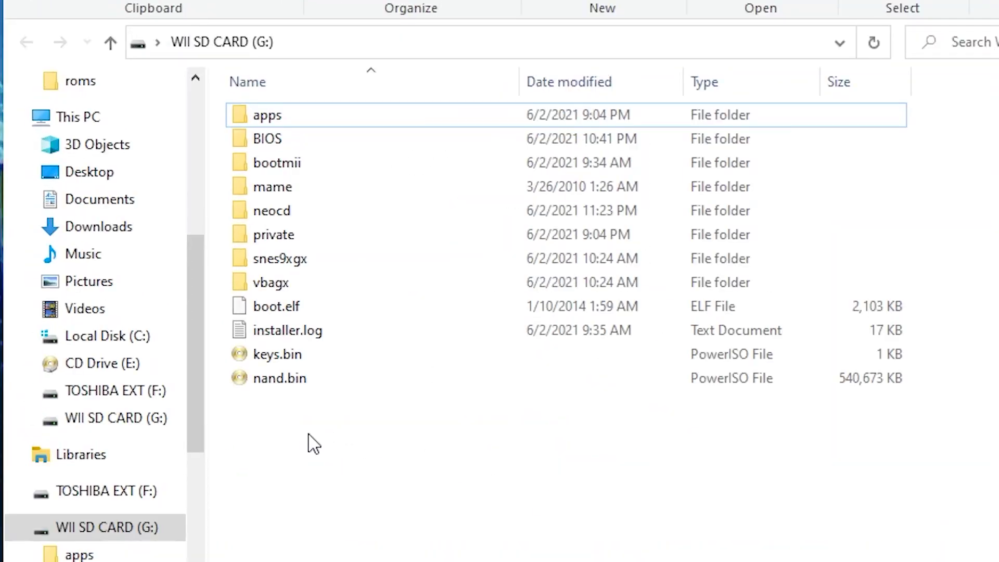
right_click(239, 435)
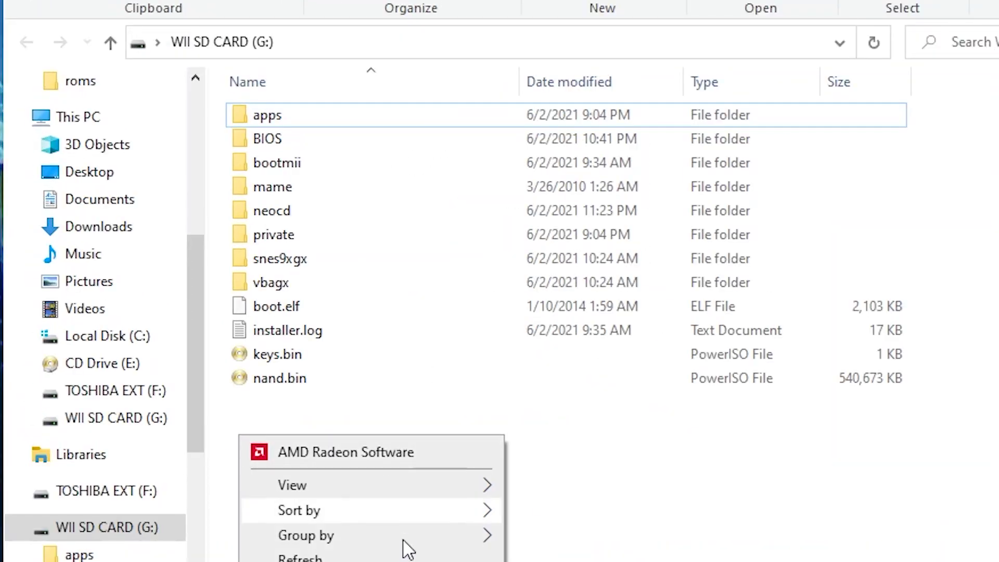
key(ctrl+shift+n)
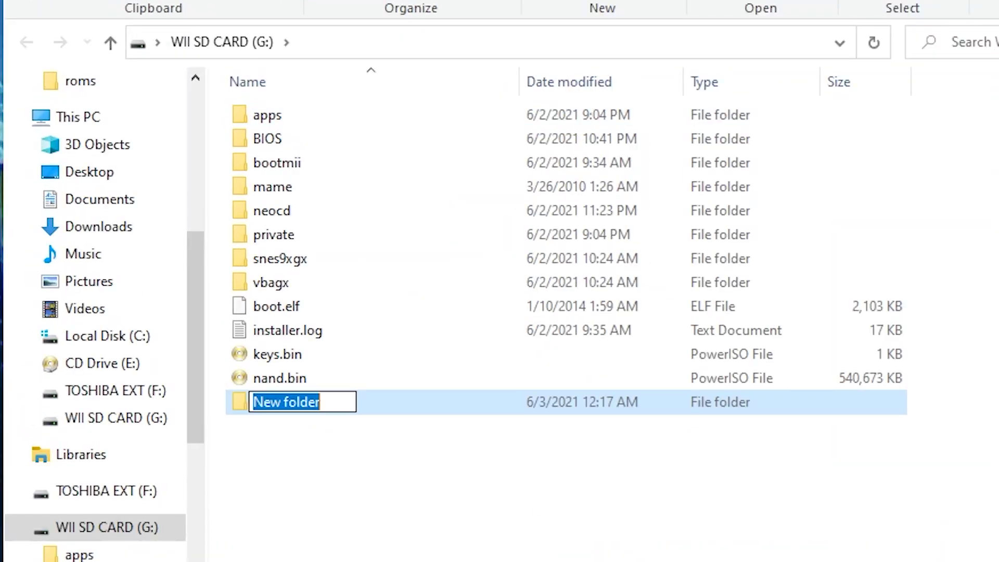
text(modthemes)
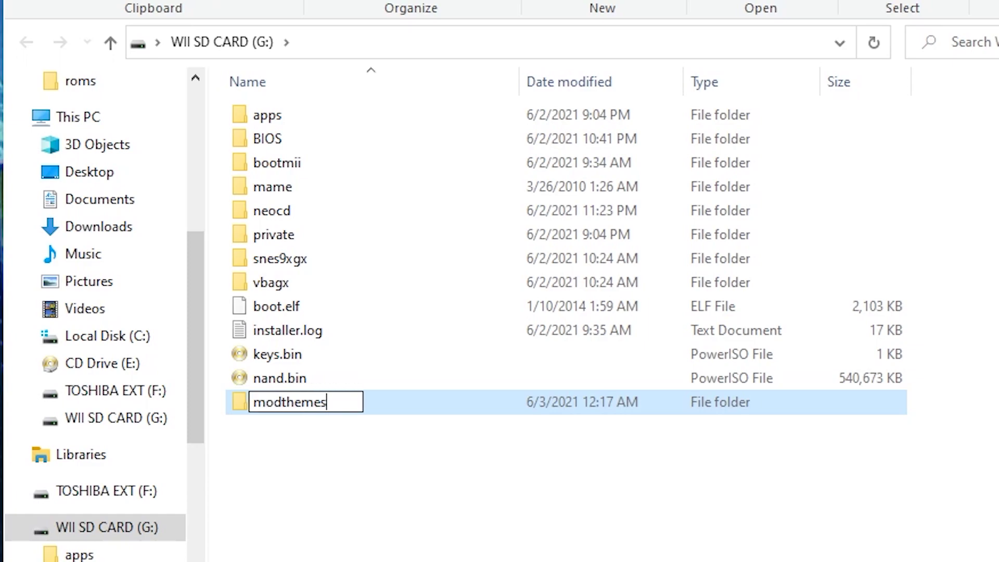
key(Return)
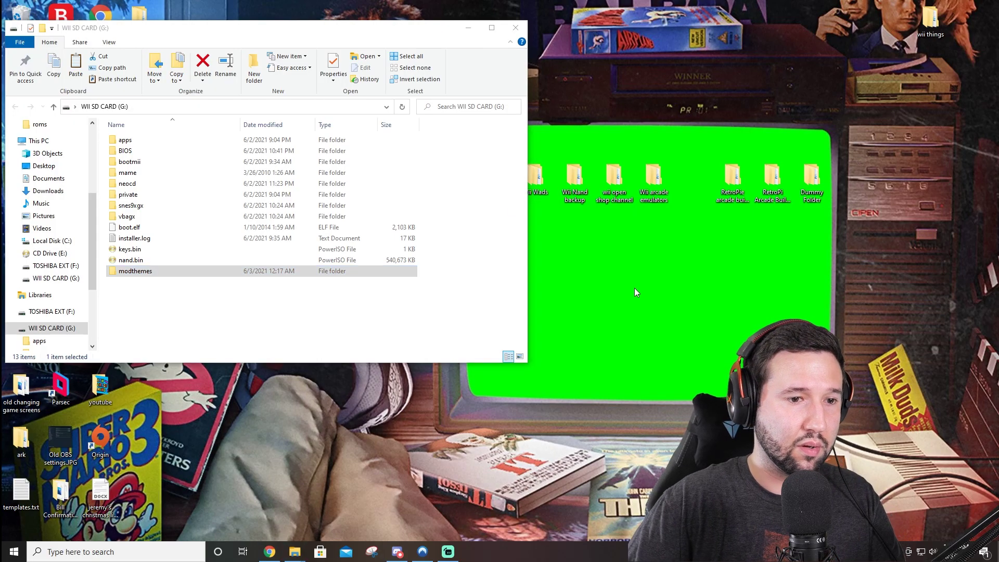
Copy Samus' Visor 4.3.csm from the desktop into the SD card's modthemes folder, then minimize the SD card window.
drag(292, 37, 659, 38)
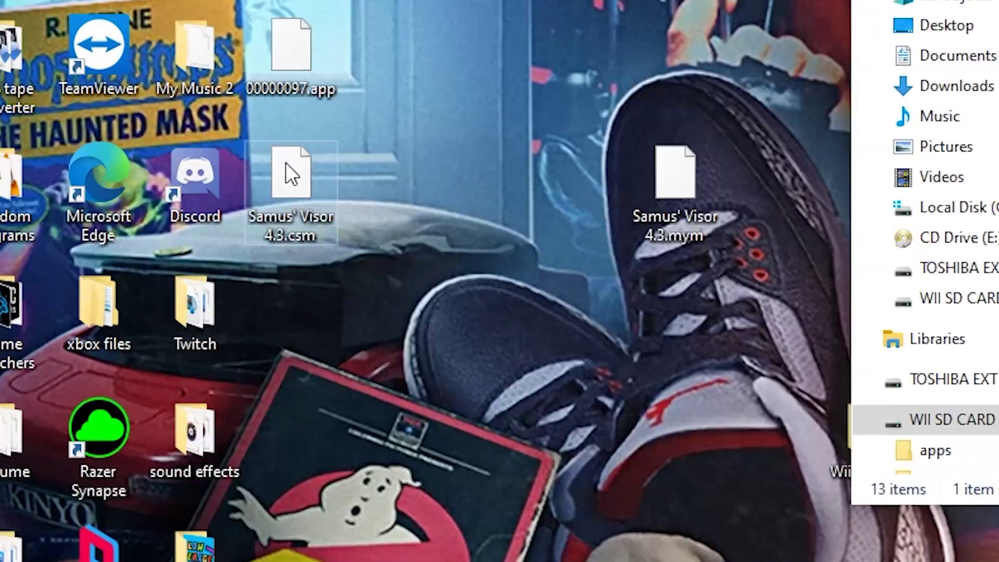
drag(291, 178, 262, 350)
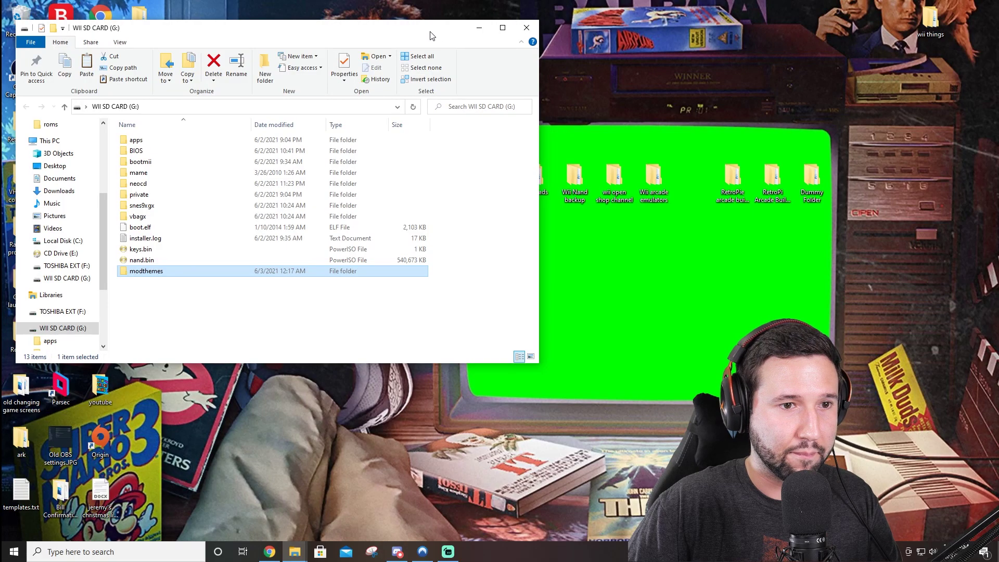
click(477, 29)
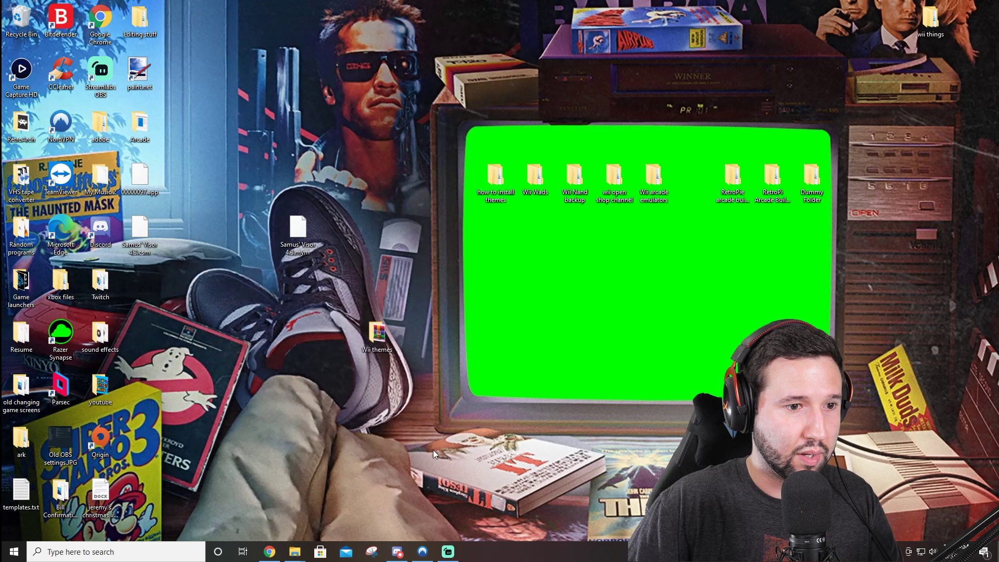
Open MyMenuifyModv1.5 in the desktop's Wii themes folder, check the files inside MyMenuifyMod, and return to its parent folder.
double_click(379, 339)
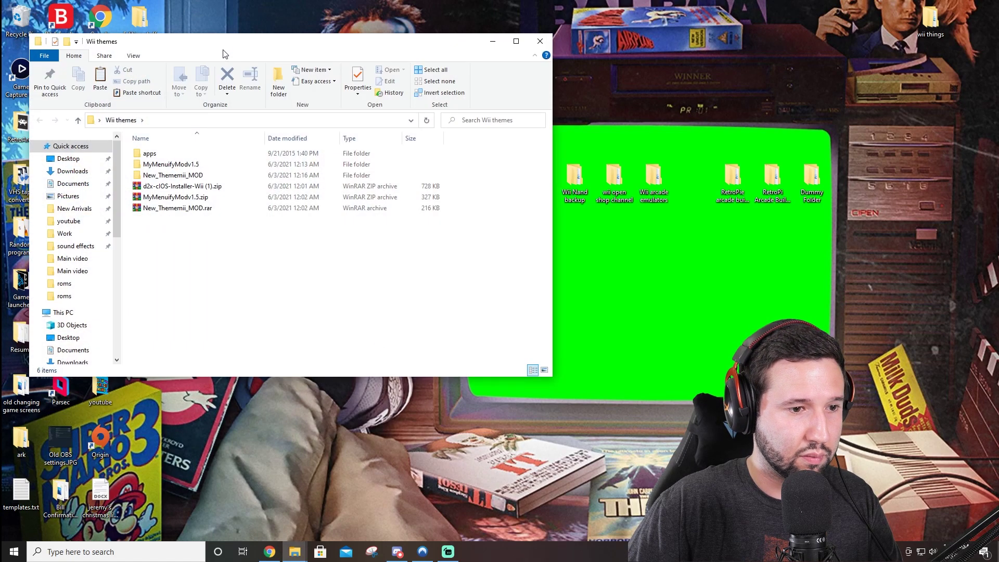
drag(227, 41, 647, 40)
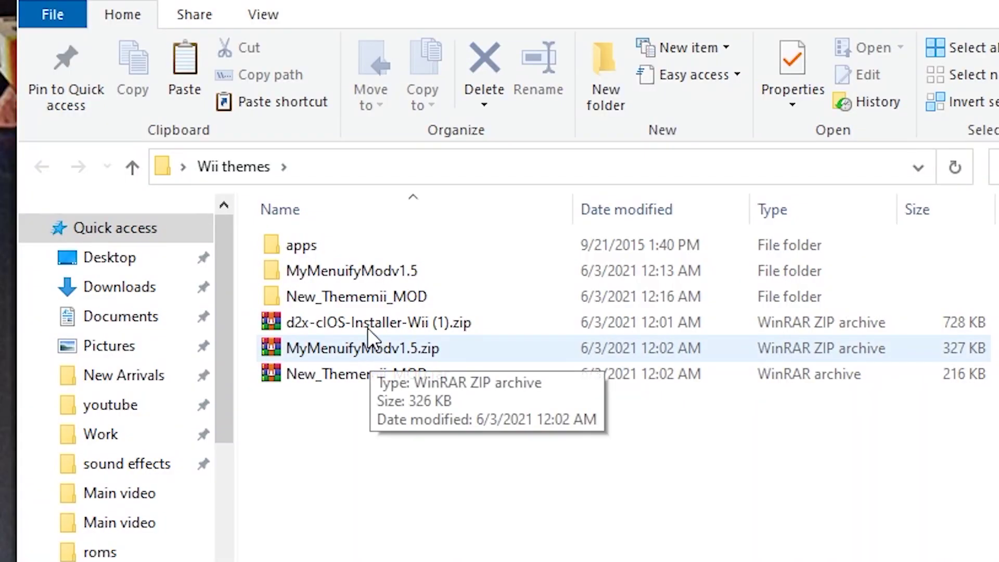
double_click(348, 274)
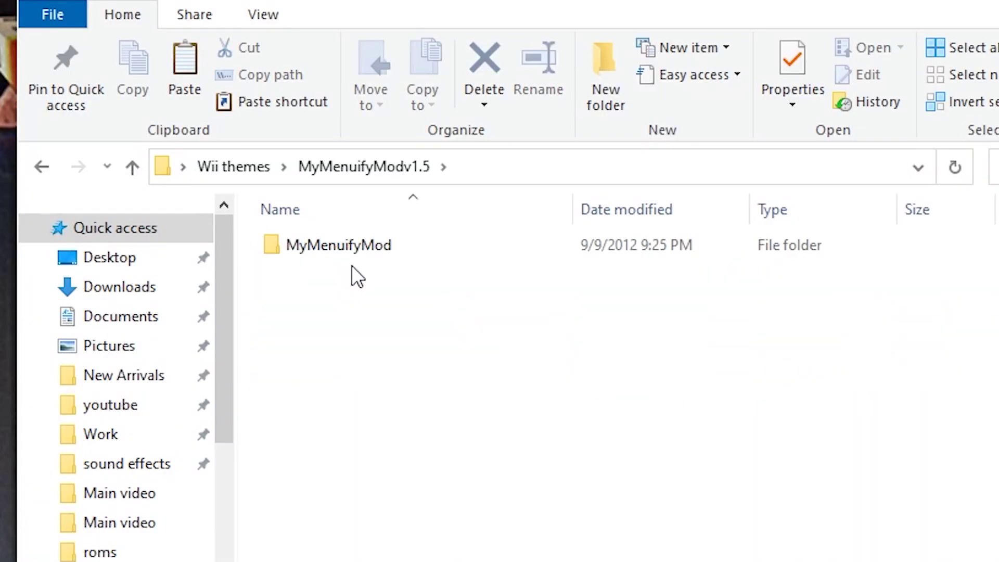
double_click(352, 247)
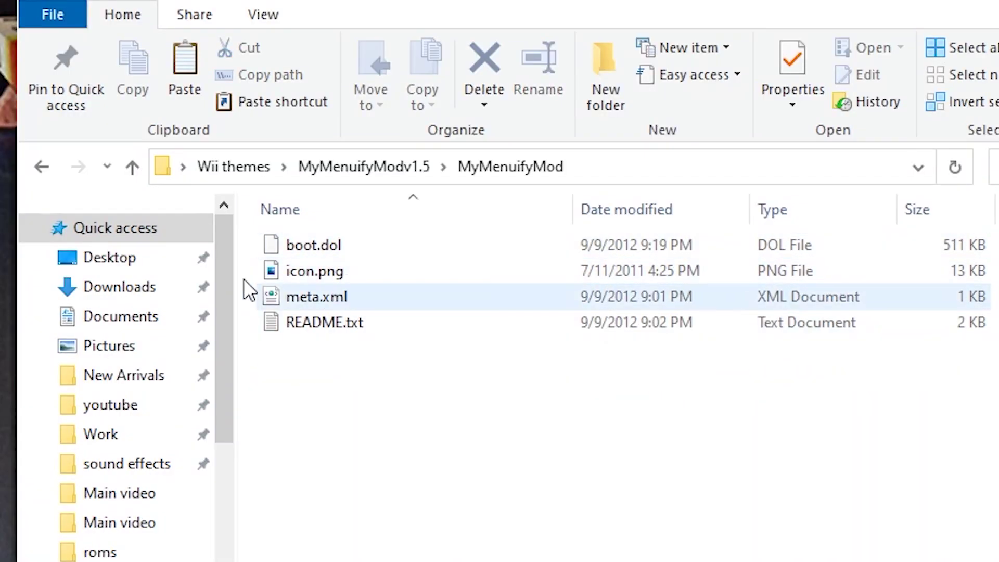
click(41, 167)
Close the New_Thememii_MOD window and copy the MyMenuifyMod folder into the apps folder on WII SD CARD (G:).
click(294, 551)
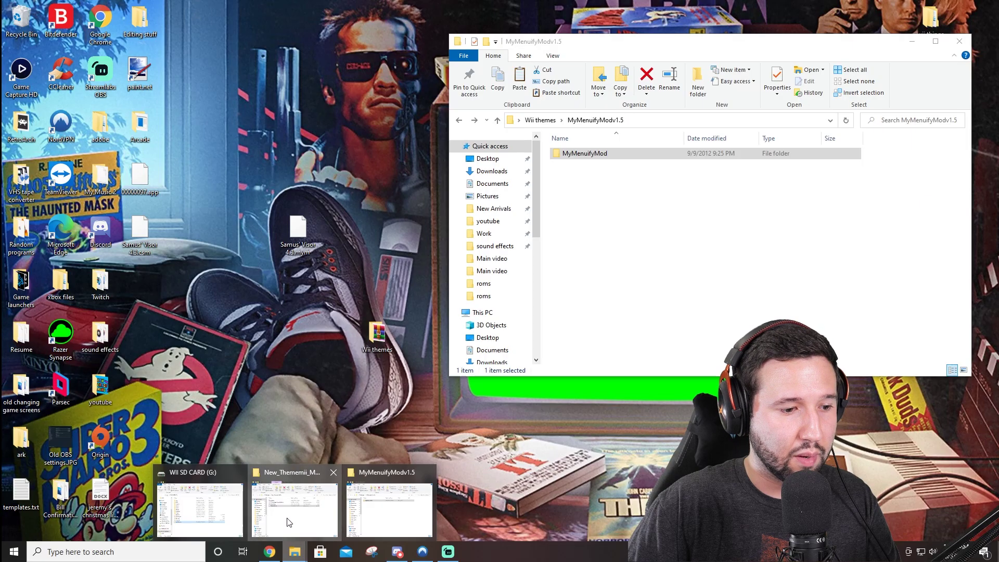
click(289, 522)
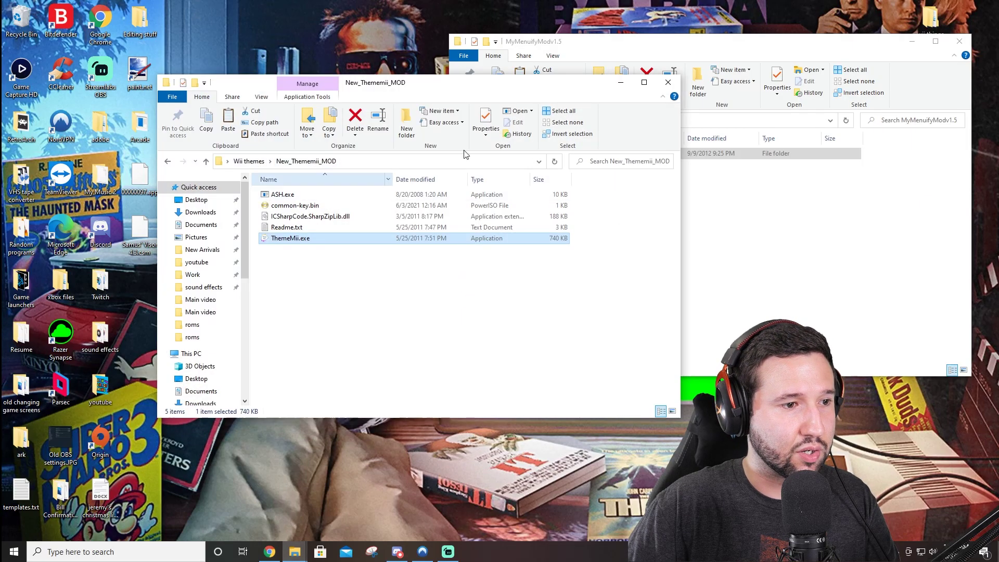
click(668, 83)
click(294, 552)
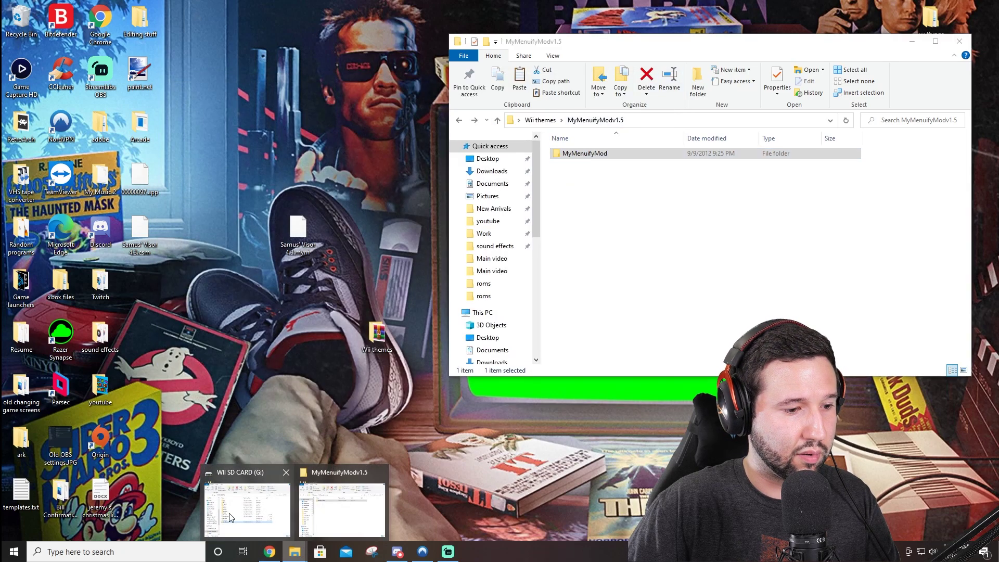
click(245, 497)
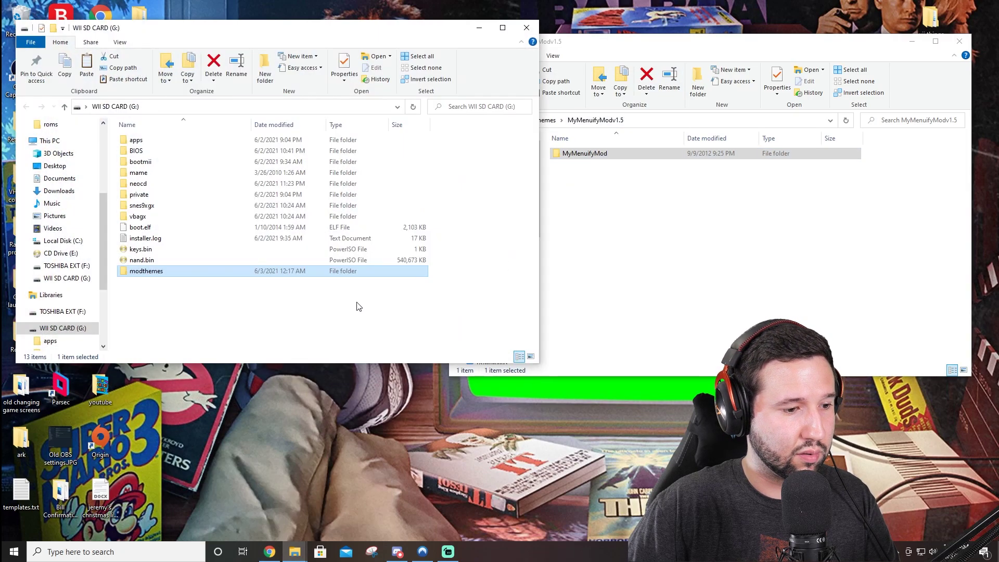
double_click(147, 141)
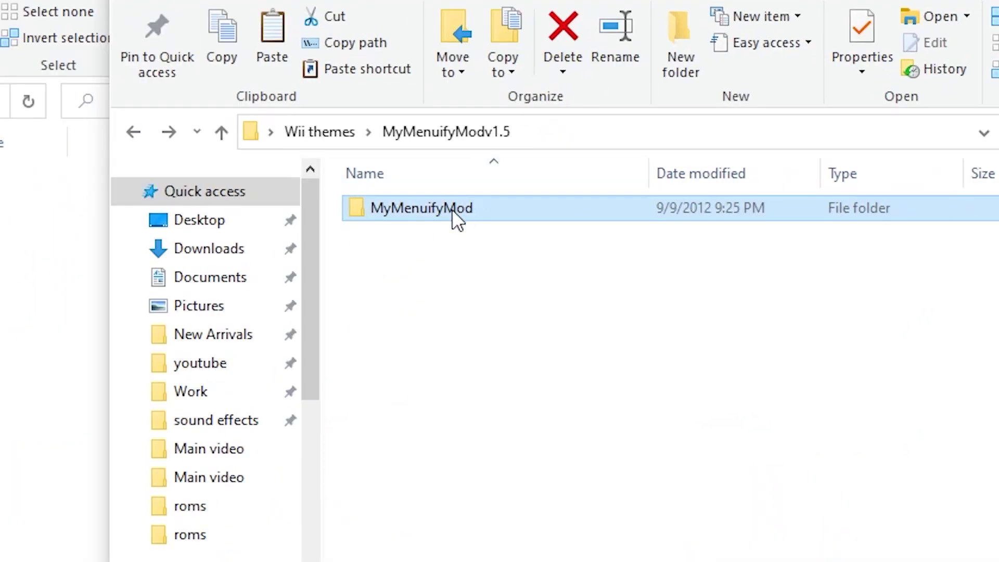
drag(599, 158, 218, 295)
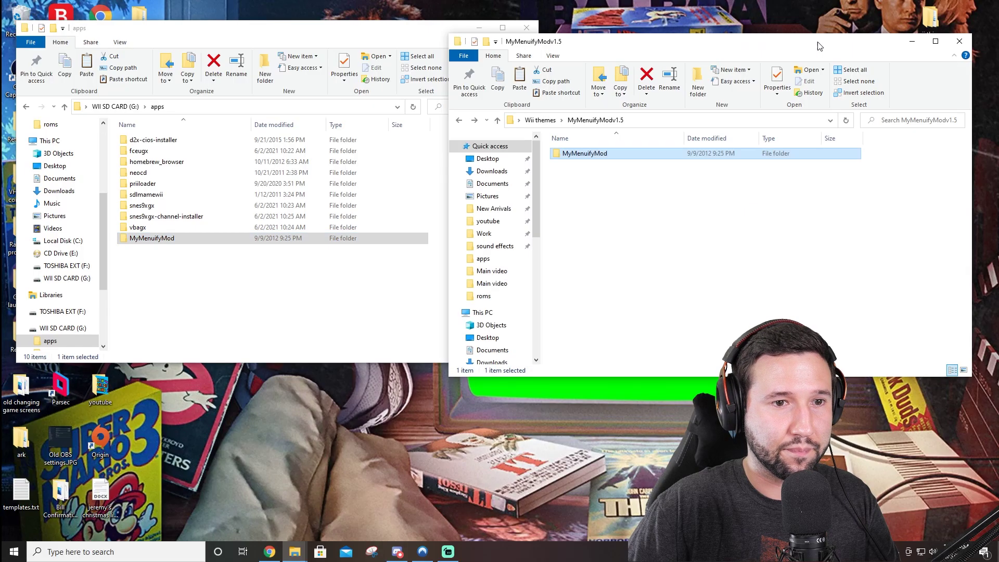
Close the MyMenuifyModv1.5 folder window and the SD card's apps folder window.
drag(816, 45, 676, 45)
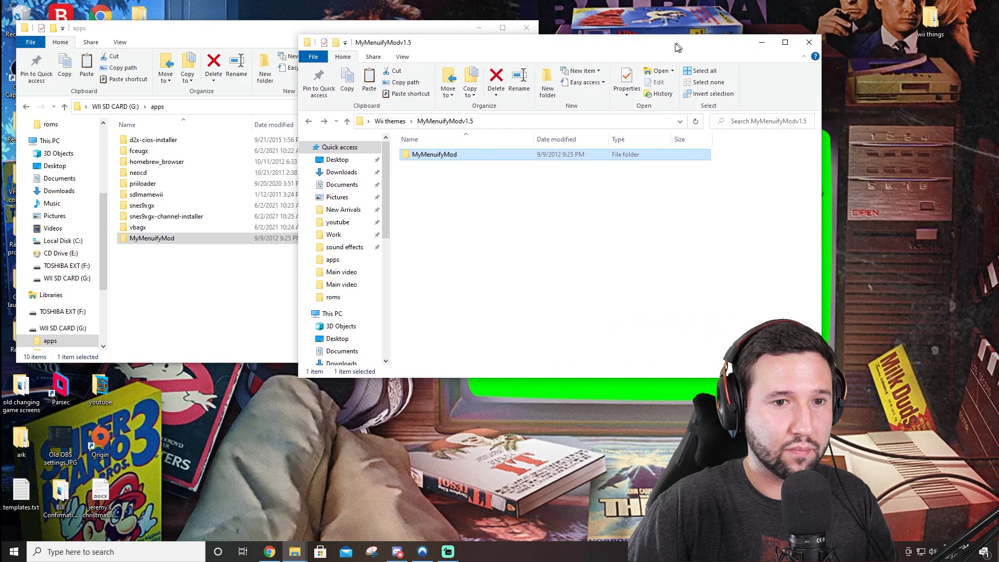
click(807, 43)
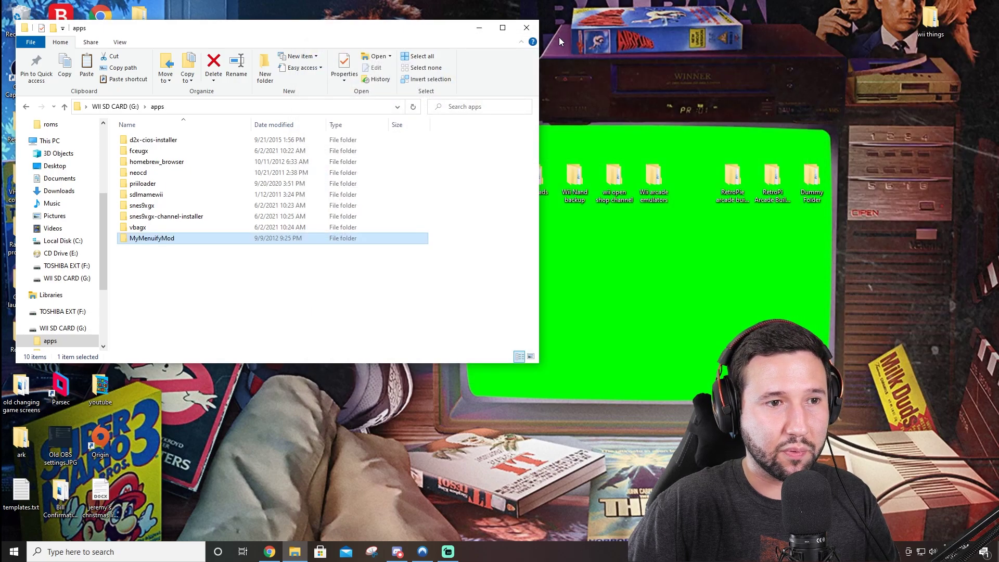
click(526, 28)
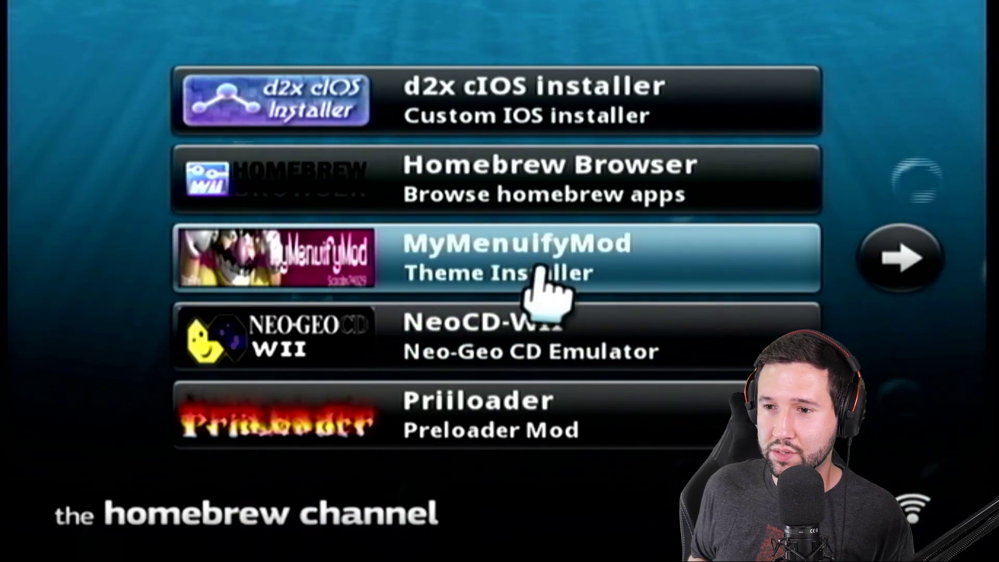
Launch MyMenuifyMod with IOS249 from the Wii's Homebrew Channel and install the custom menu Samus' Visor 4.3.csm.
click(536, 263)
click(526, 449)
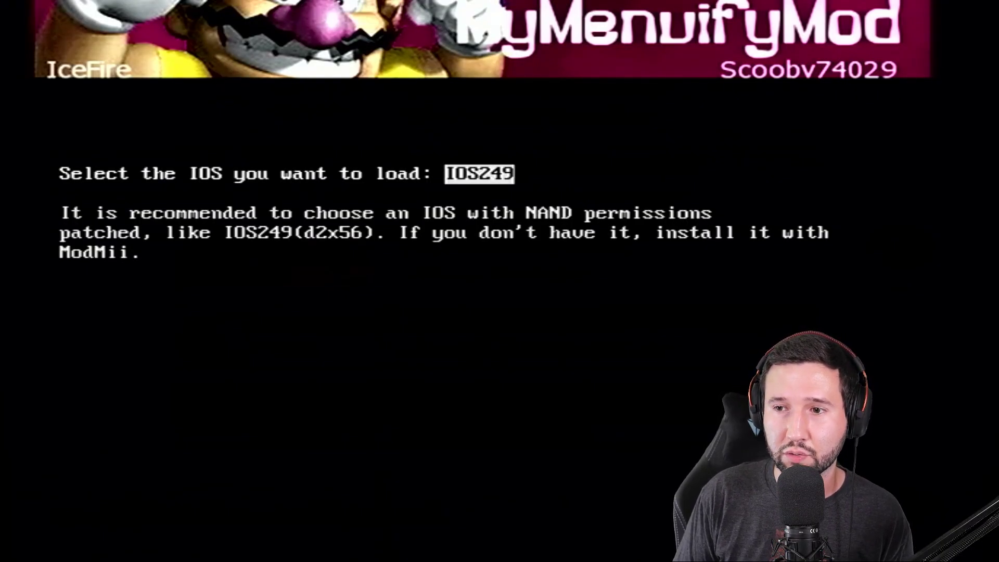
key(Return)
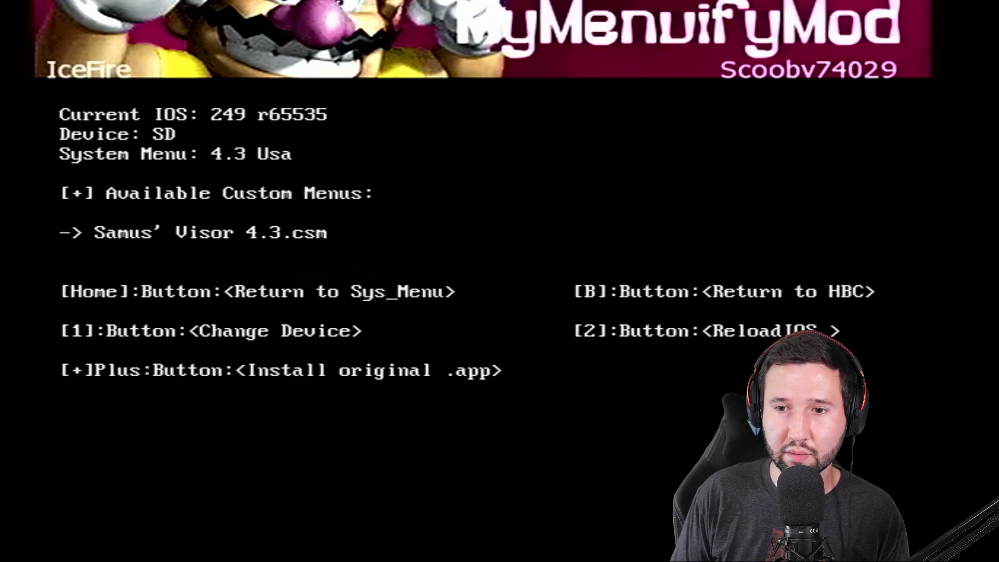
key(a)
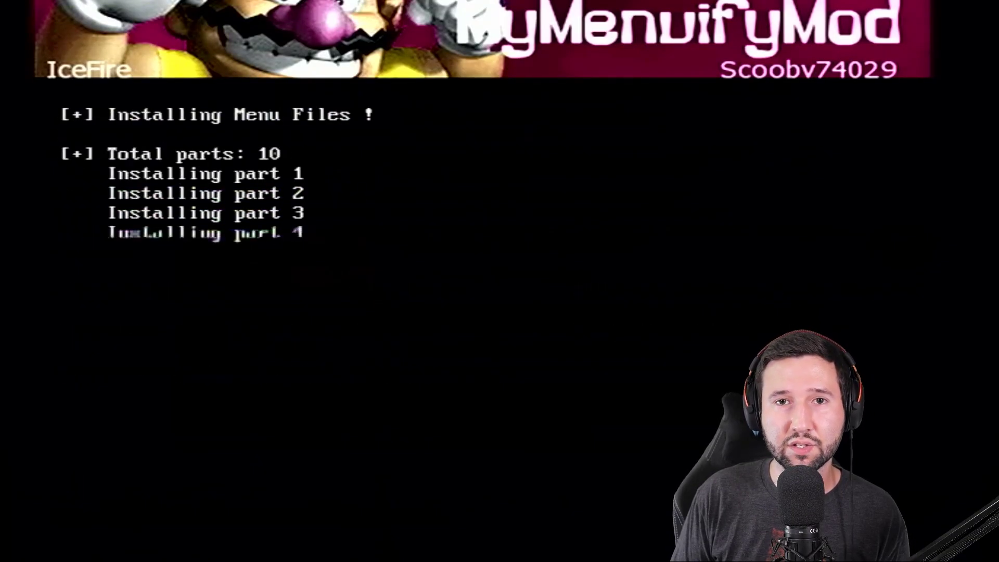